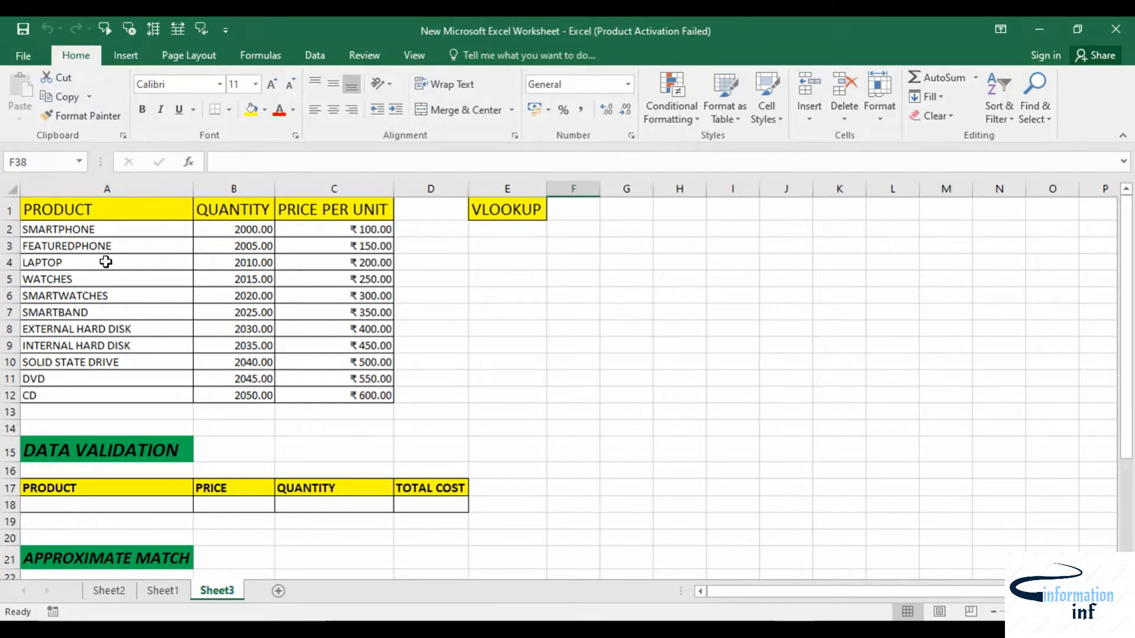
Enter SOLID STATE DRIVE as the lookup product in cell E3 and autofit the width of column E.
{"action": "left_click", "coordinate": [495, 250]}
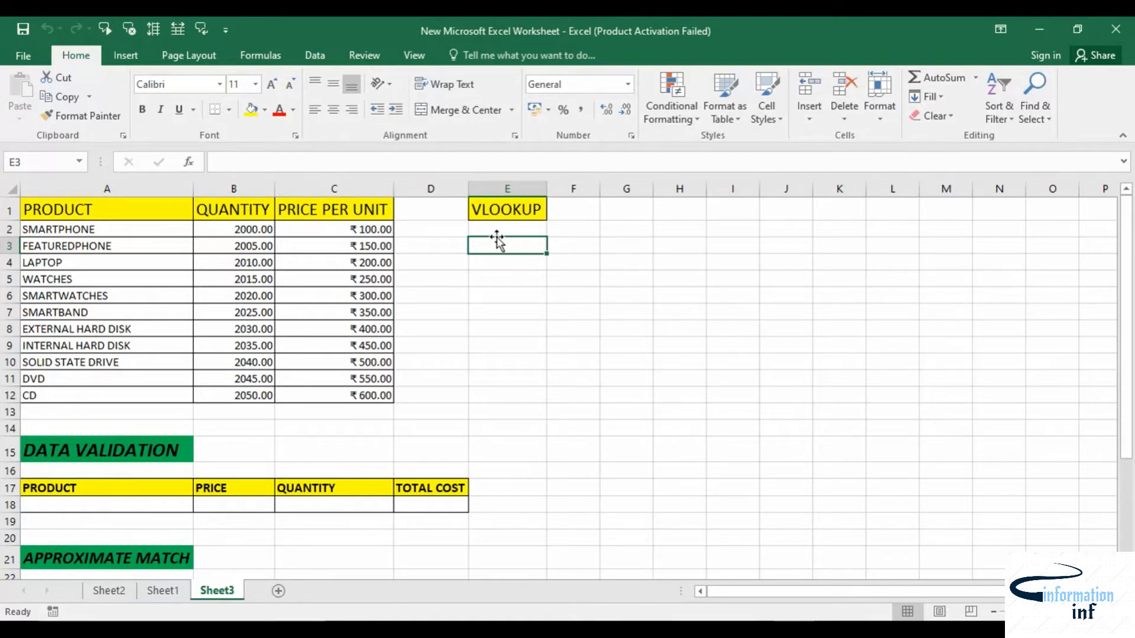
{"action": "type", "text": "SOLID ST"}
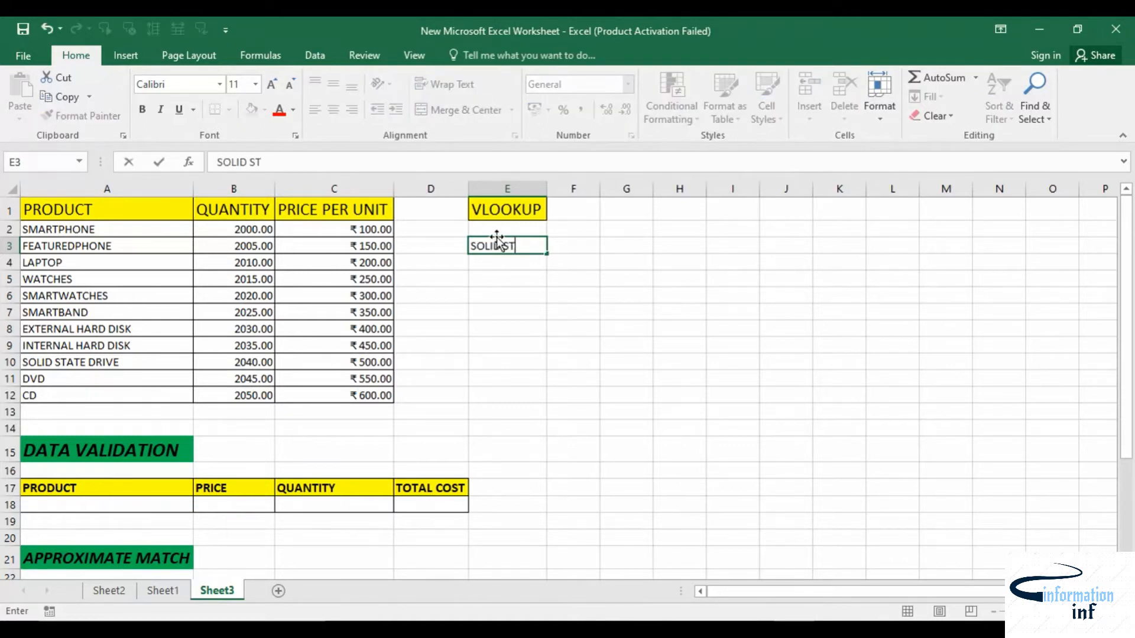
{"action": "type", "text": "ATE DRIVE"}
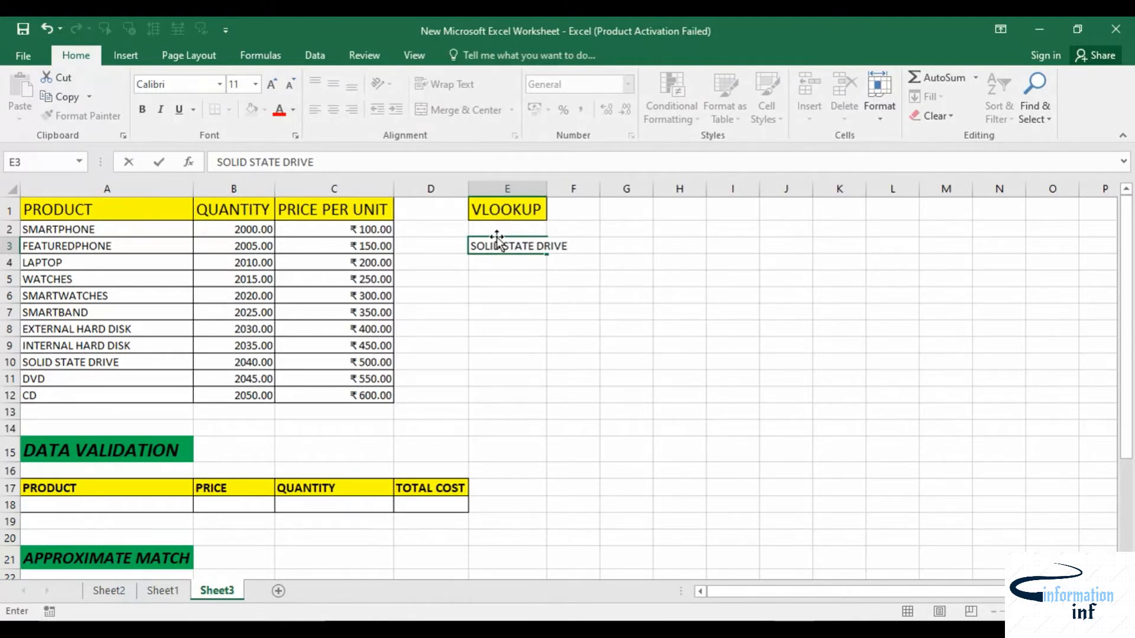
{"action": "key", "text": "Tab"}
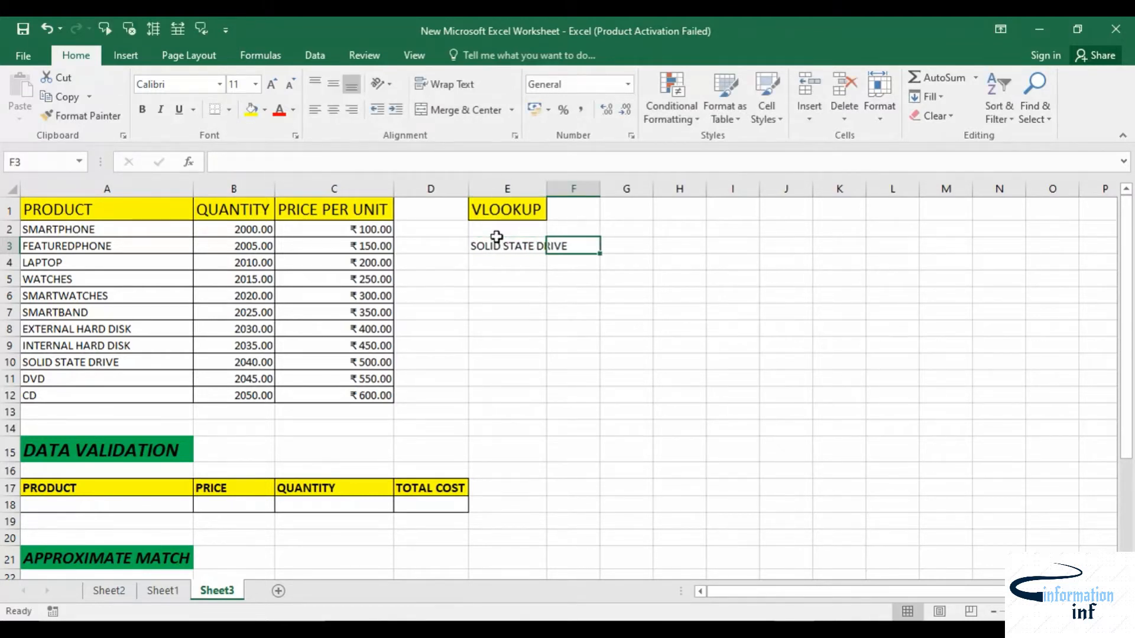
{"action": "double_click", "coordinate": [546, 188]}
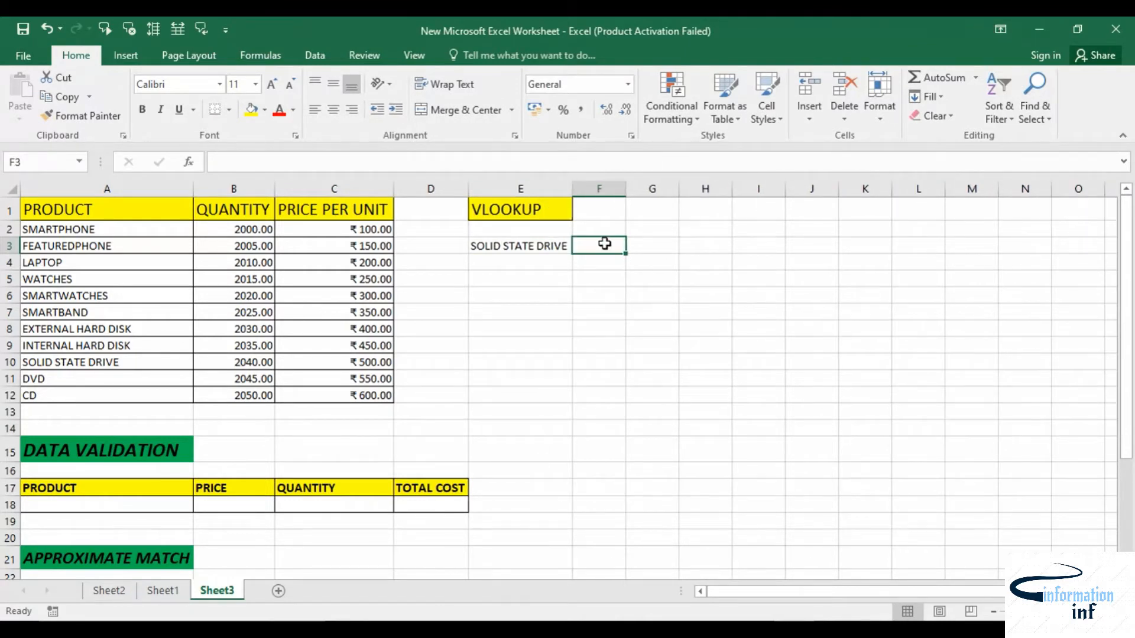
Enter the exact-match price lookup formula =VLOOKUP(E3, A1:C12, 3,FALSE) in cell F3.
{"action": "type", "text": "=V"}
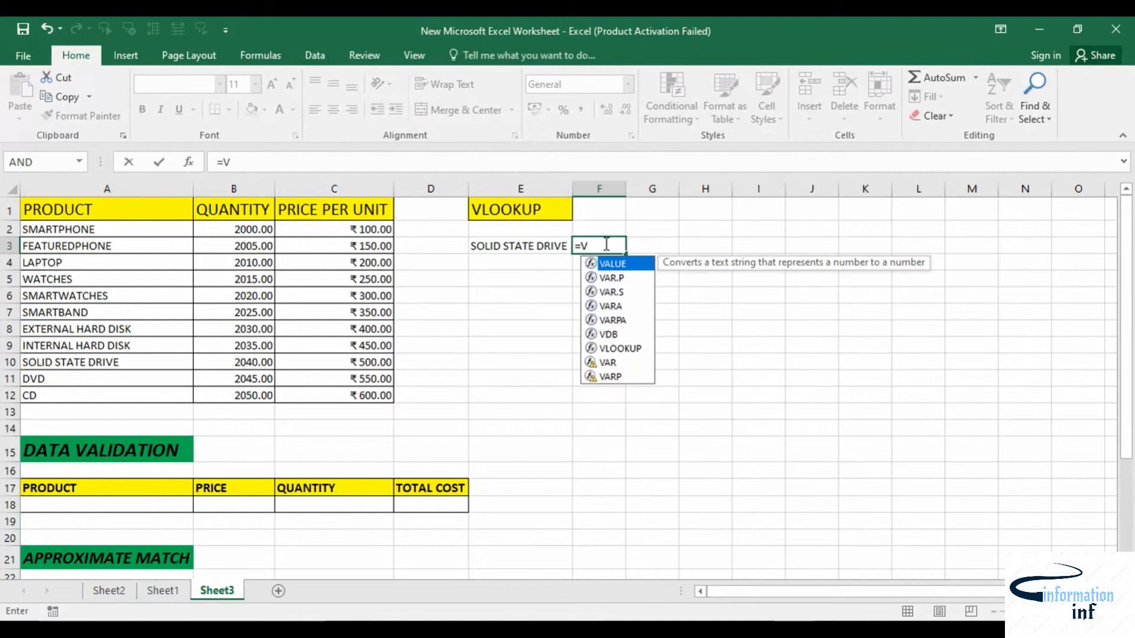
{"action": "type", "text": "L"}
{"action": "key", "text": "Tab"}
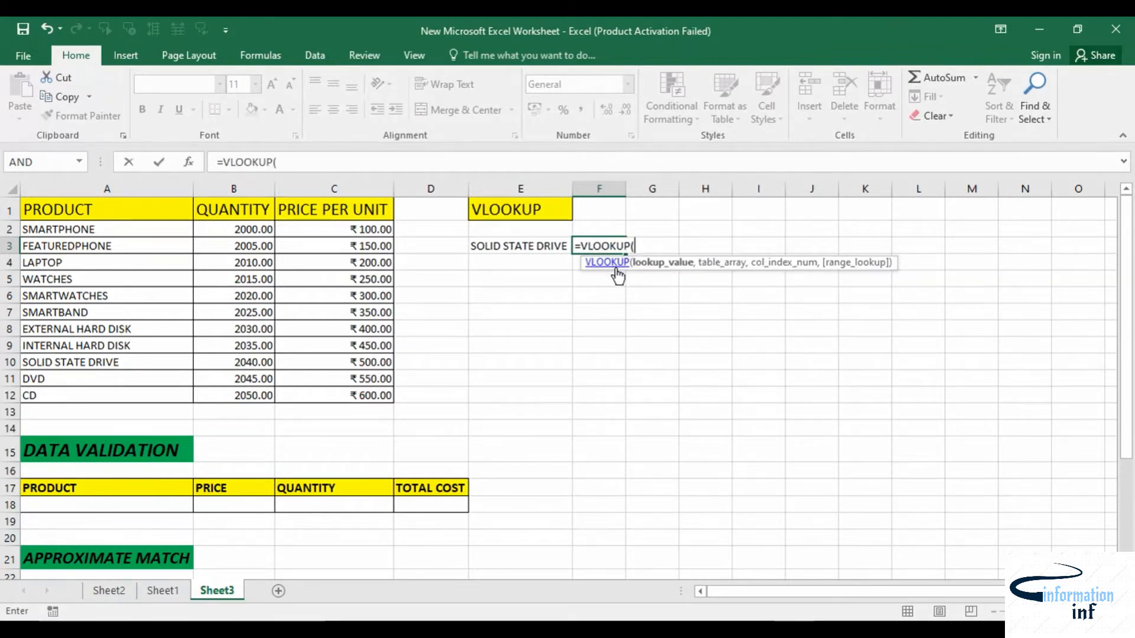
{"action": "left_click", "coordinate": [540, 244]}
{"action": "type", "text": ","}
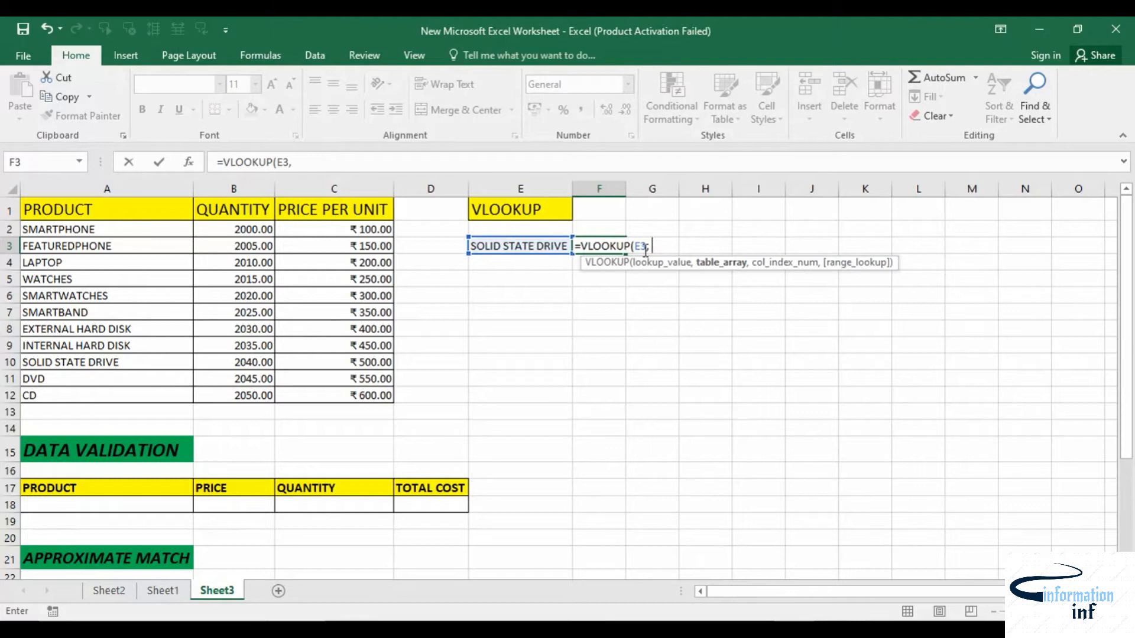
{"action": "left_click_drag", "start_coordinate": [27, 211], "coordinate": [329, 382]}
{"action": "type", "text": ", 3"}
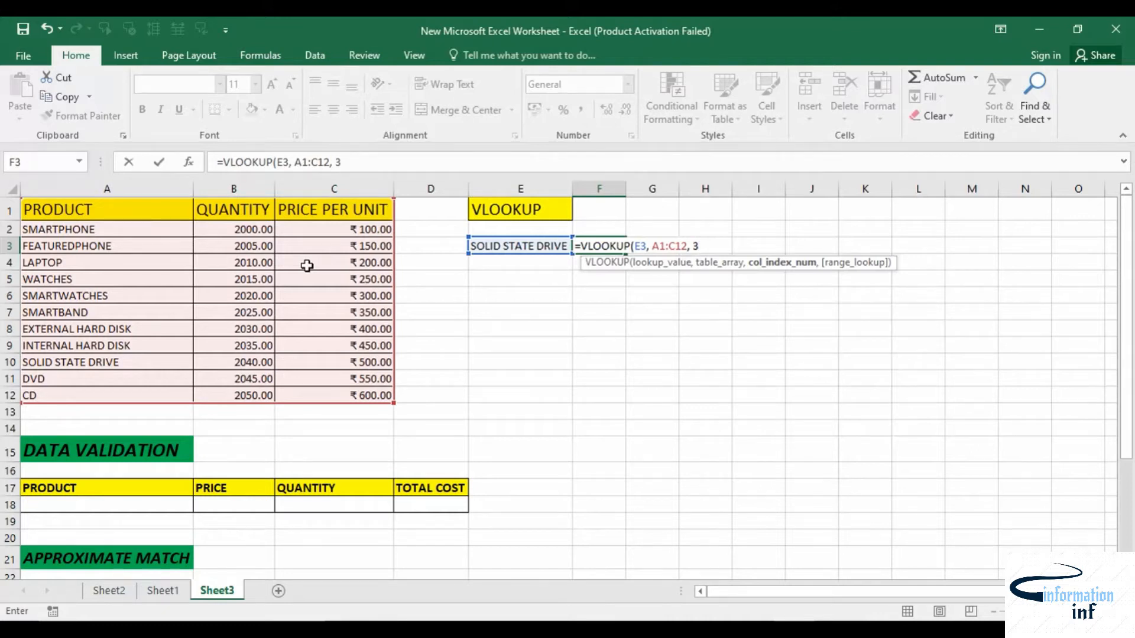
{"action": "type", "text": ","}
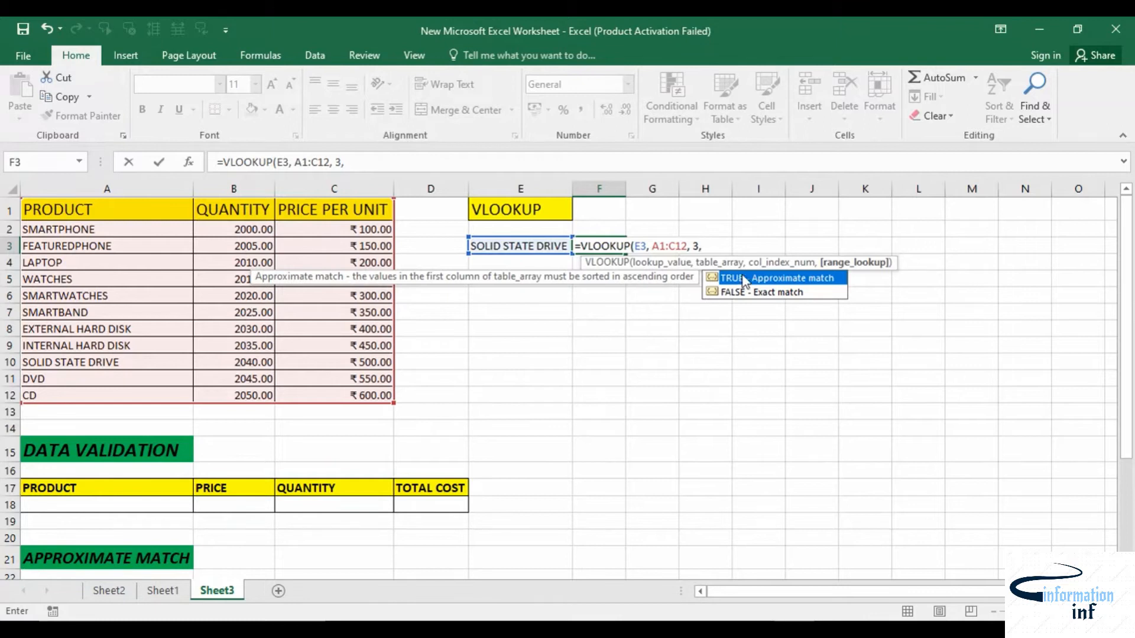
{"action": "double_click", "coordinate": [778, 292]}
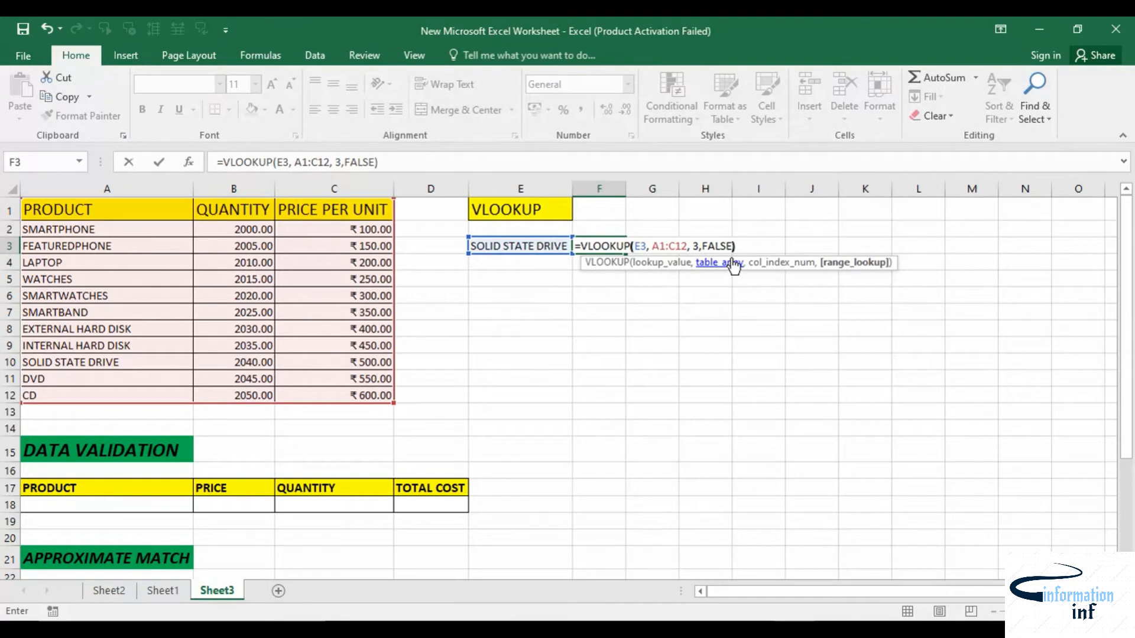
{"action": "key", "text": "Return"}
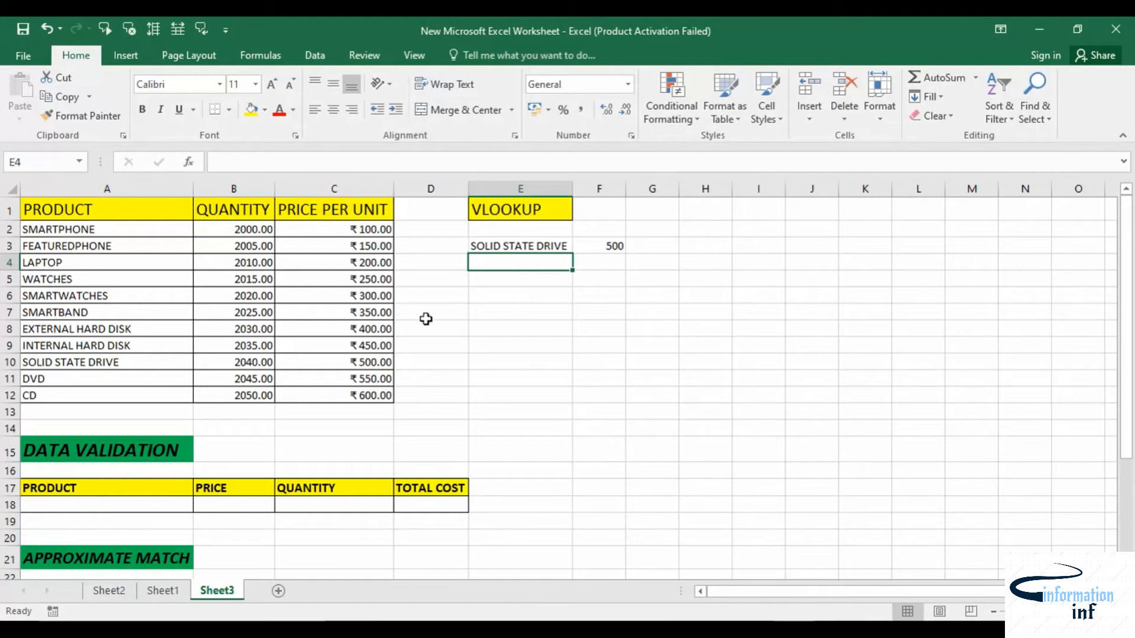
Compare the solid state drive's price in the product table with the lookup result, and format cell F3 as Currency.
{"action": "left_click", "coordinate": [74, 362]}
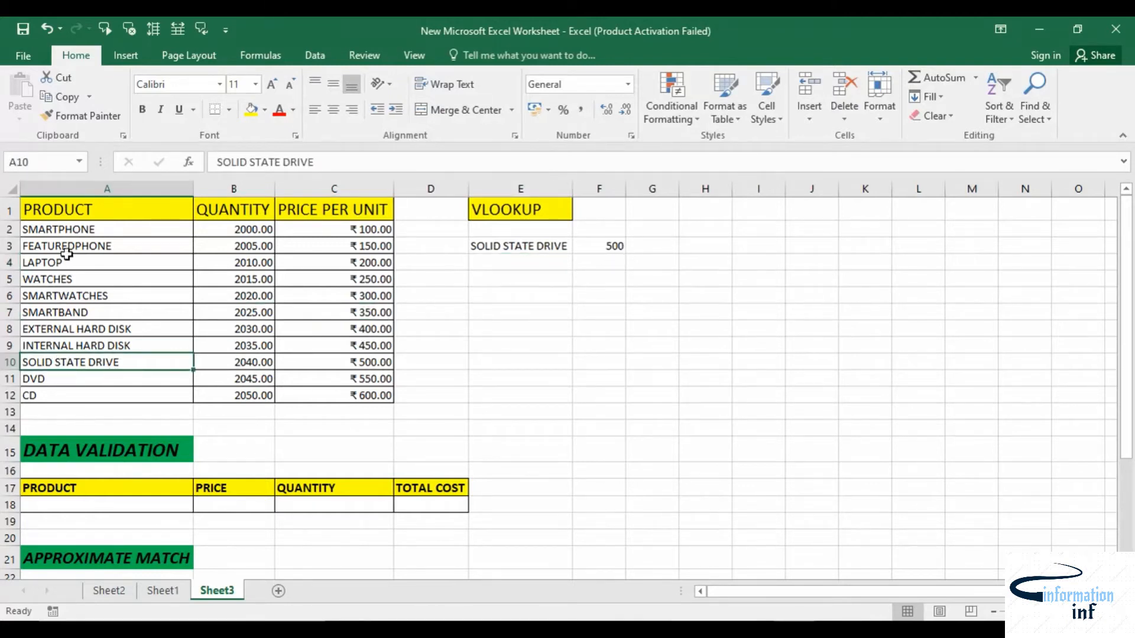
{"action": "left_click", "coordinate": [349, 368]}
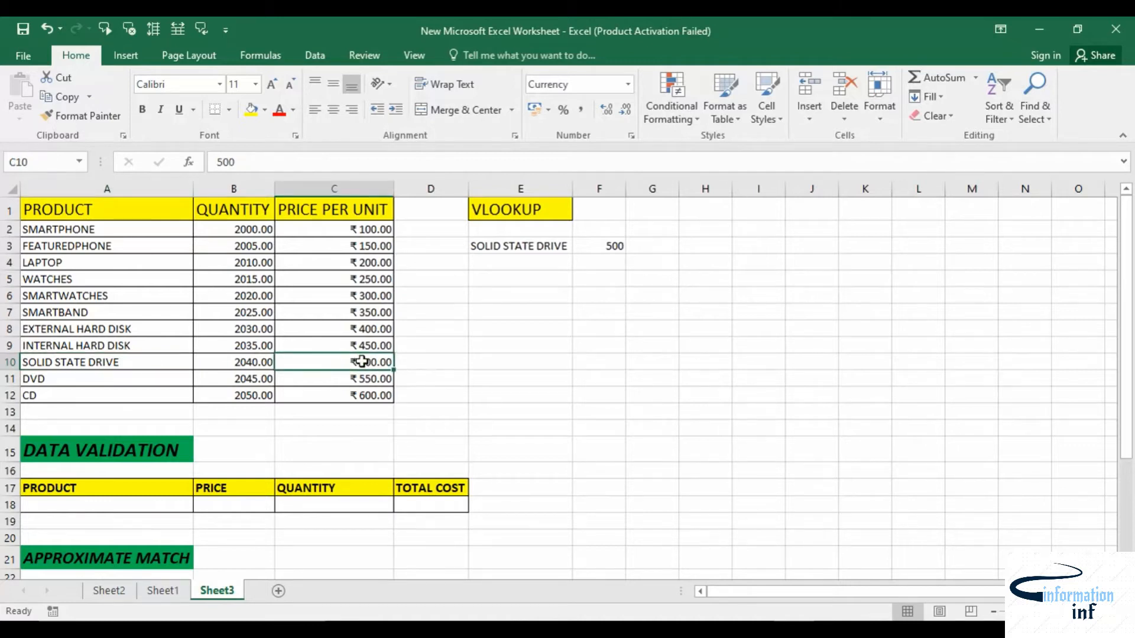
{"action": "left_click", "coordinate": [594, 248]}
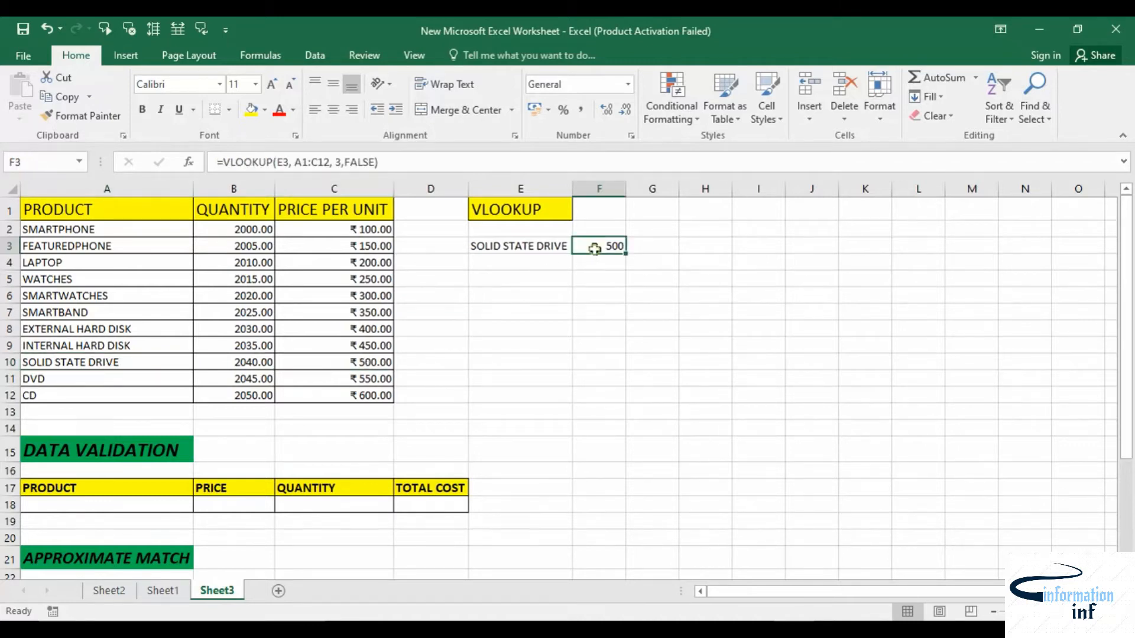
{"action": "left_click", "coordinate": [627, 84]}
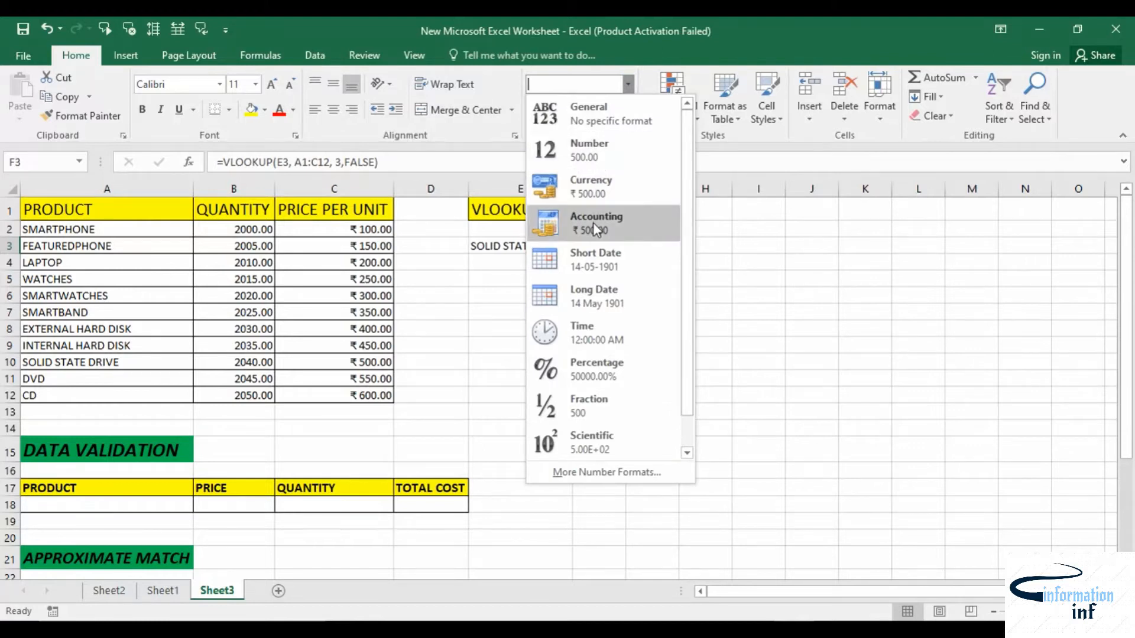
{"action": "left_click", "coordinate": [591, 187]}
{"action": "left_click", "coordinate": [600, 360]}
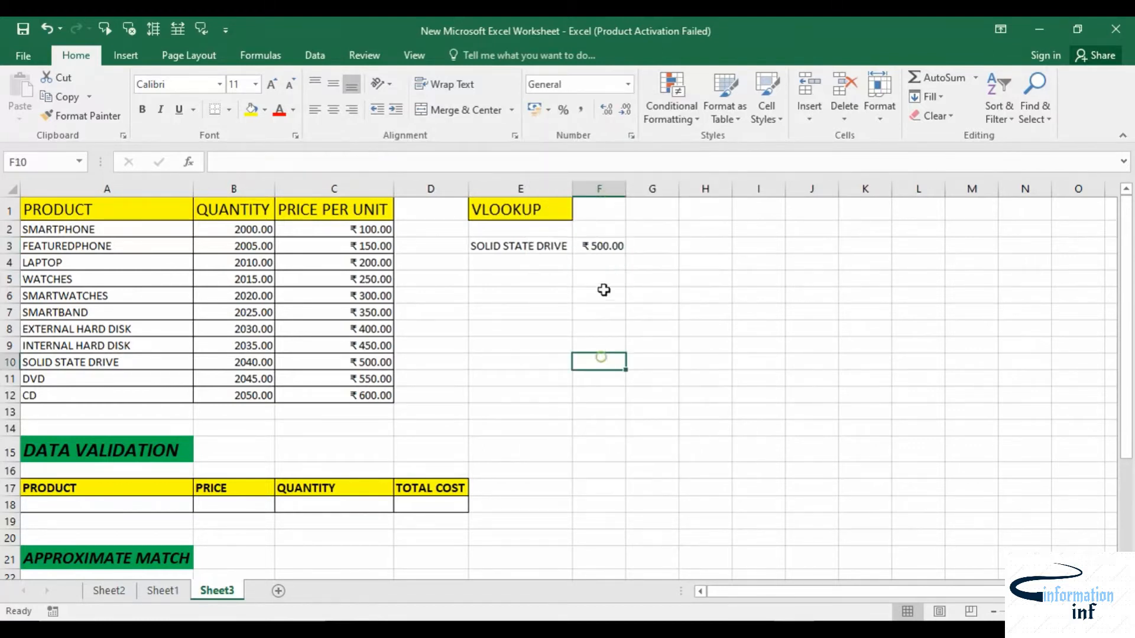
Change the lookup product in cell E3 to DVD to test the price formula.
{"action": "left_click", "coordinate": [543, 245]}
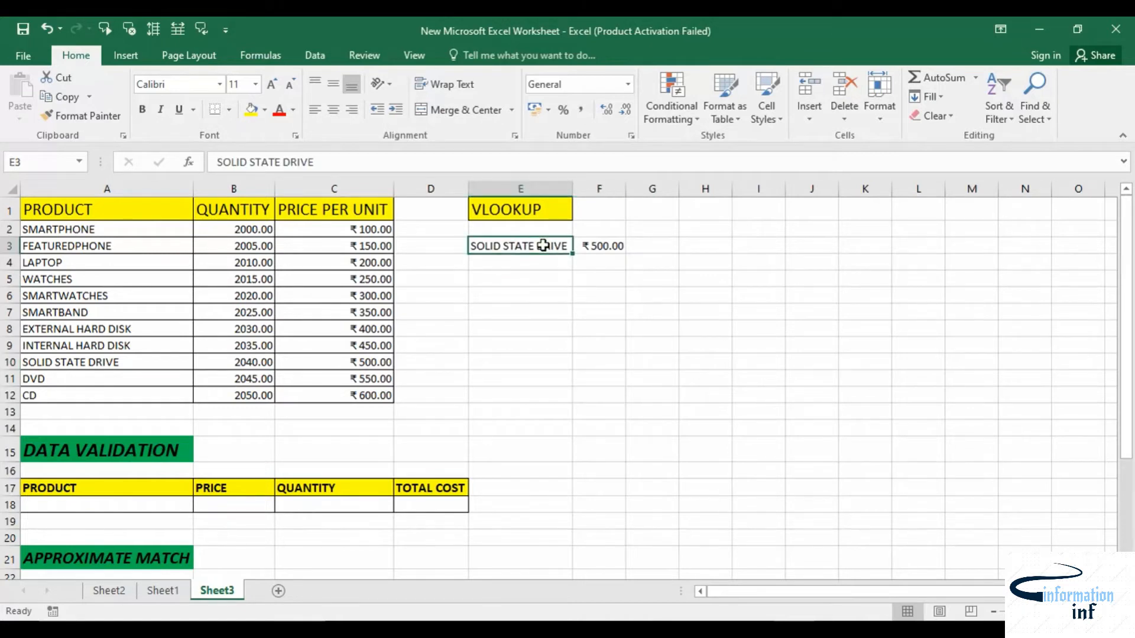
{"action": "type", "text": "D"}
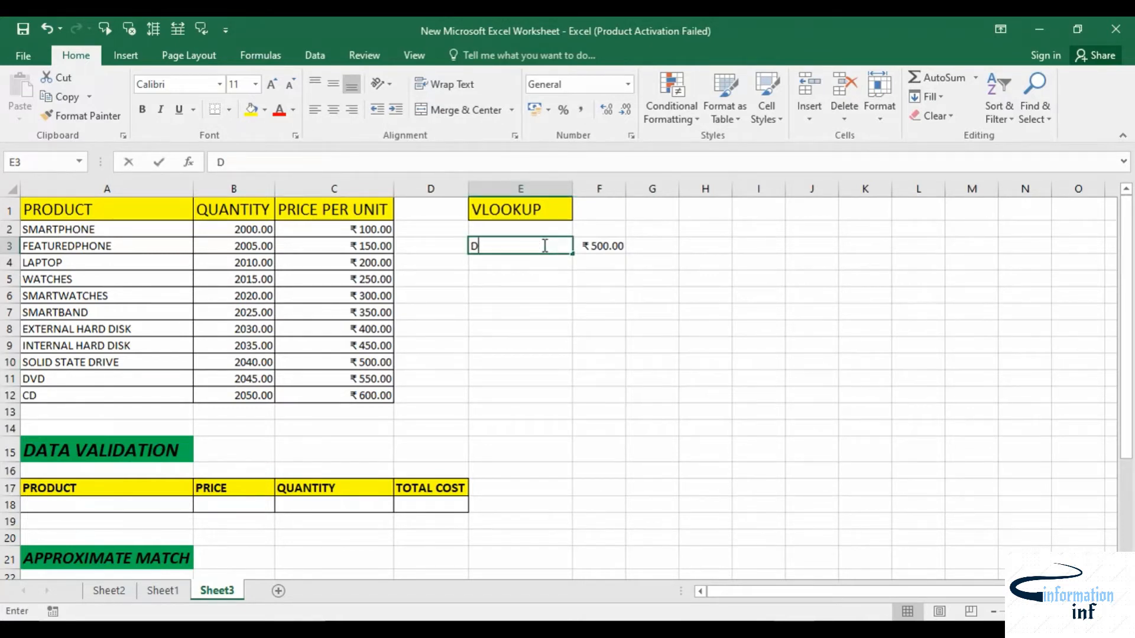
{"action": "type", "text": "VD"}
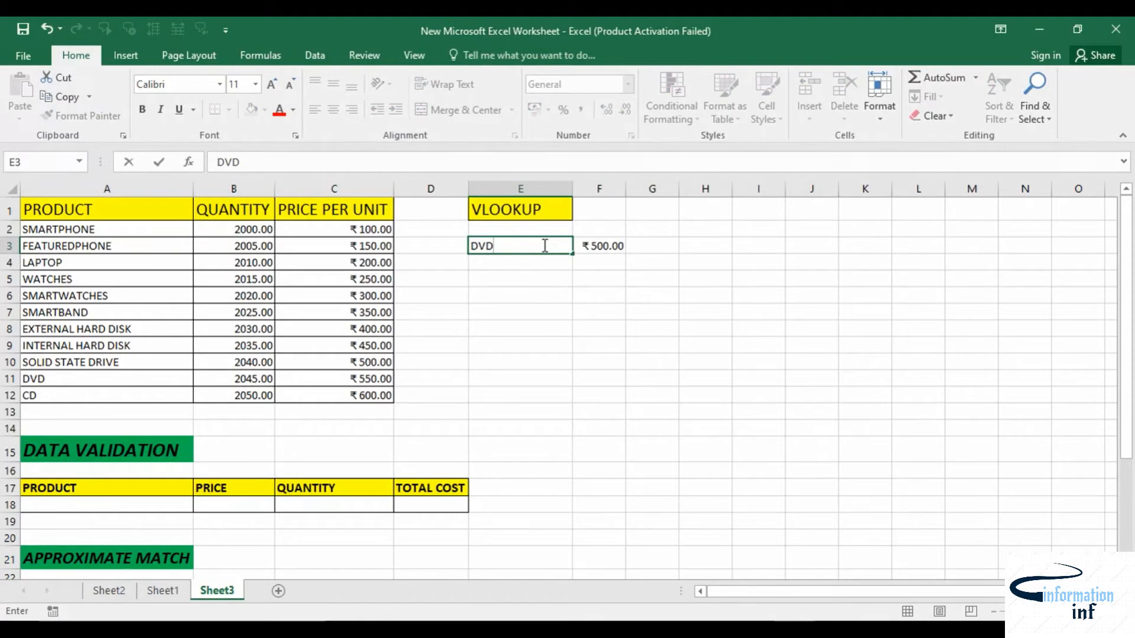
{"action": "key", "text": "Return"}
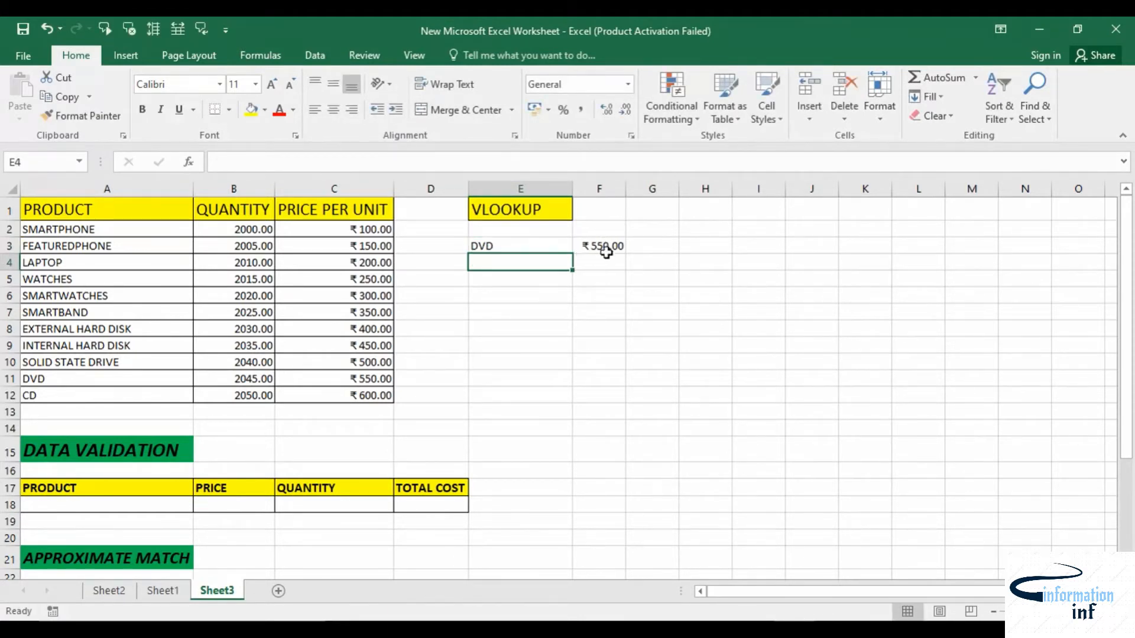
Apply borders around both cells of the lookup range E3:F3.
{"action": "left_click_drag", "start_coordinate": [546, 247], "coordinate": [582, 243]}
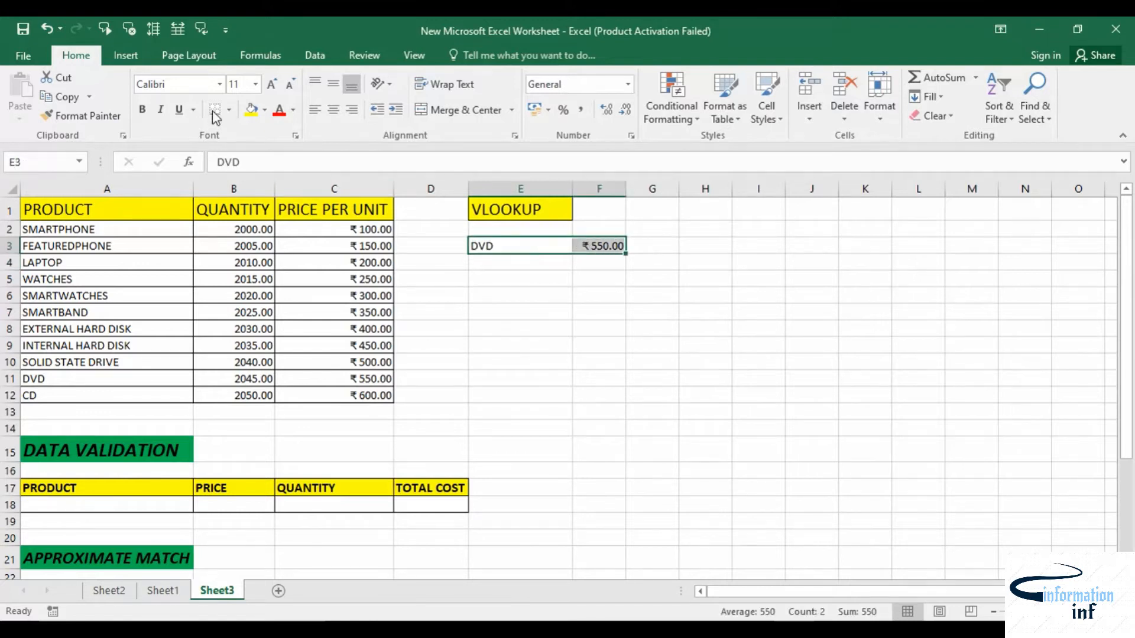
{"action": "left_click", "coordinate": [230, 111]}
{"action": "left_click", "coordinate": [245, 251]}
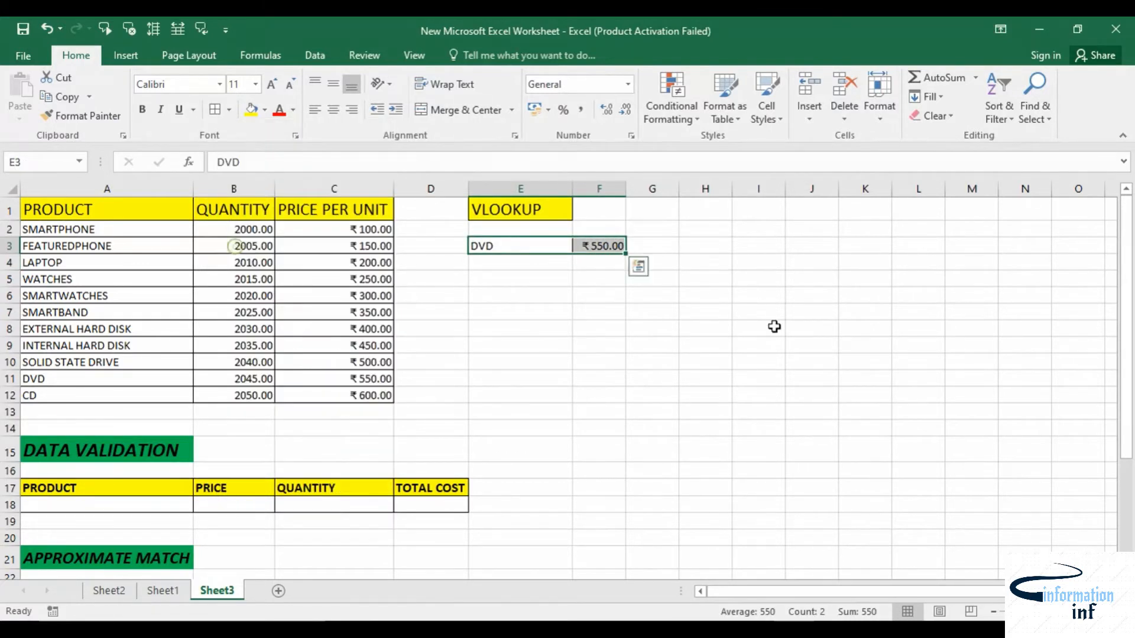
{"action": "left_click", "coordinate": [656, 292]}
Replace the lookup product in cell E3 with LAPTOP to test the price formula.
{"action": "left_click", "coordinate": [510, 248]}
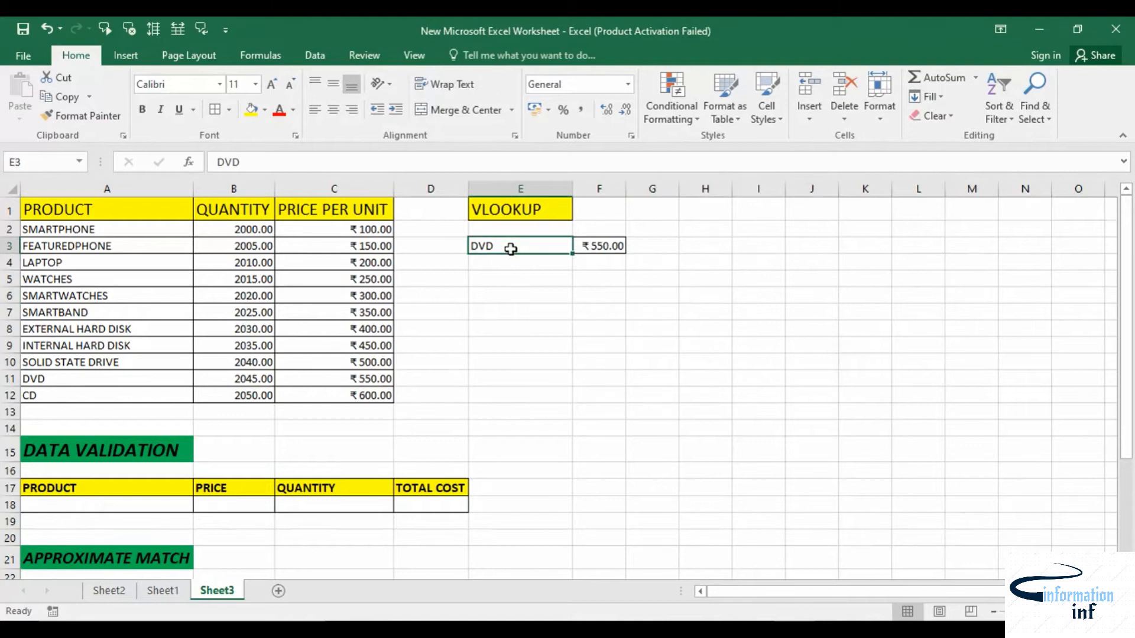
{"action": "type", "text": "LAPTOP"}
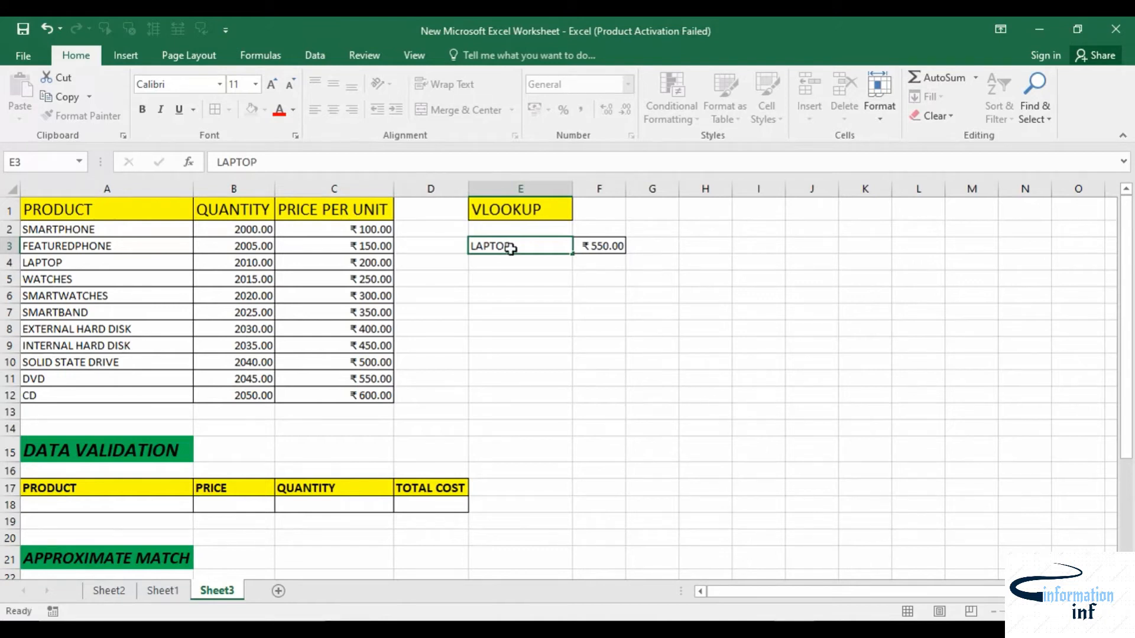
{"action": "key", "text": "Return"}
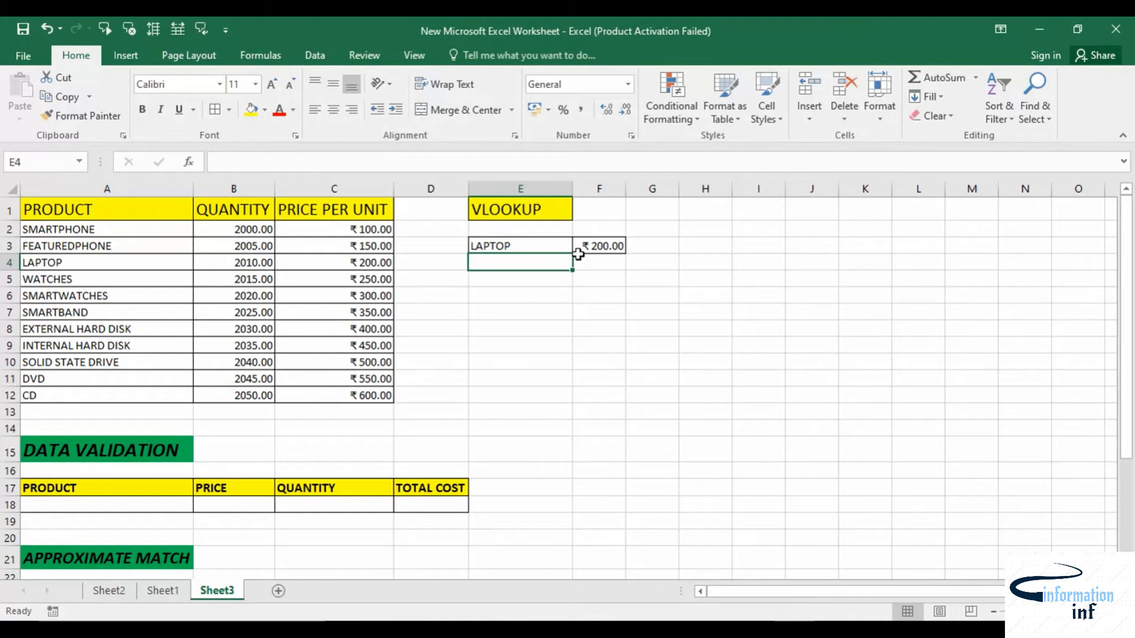
Enter a quantity of 5 in cell G3 and calculate the total cost in H3 with =F3*G3.
{"action": "left_click", "coordinate": [659, 248]}
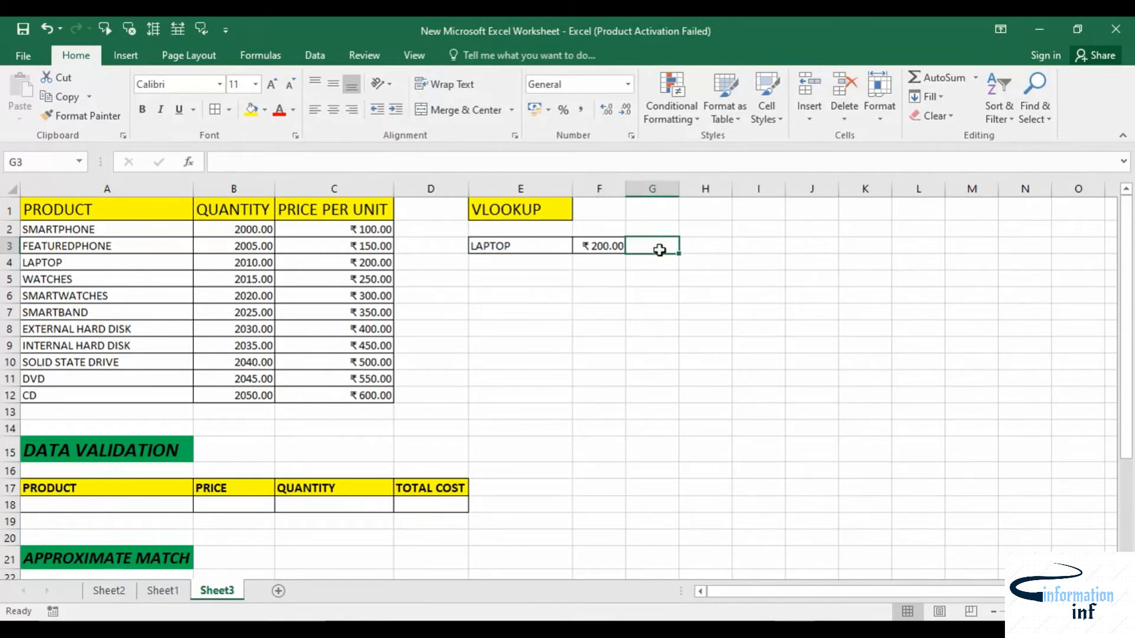
{"action": "type", "text": "5"}
{"action": "left_click", "coordinate": [716, 247]}
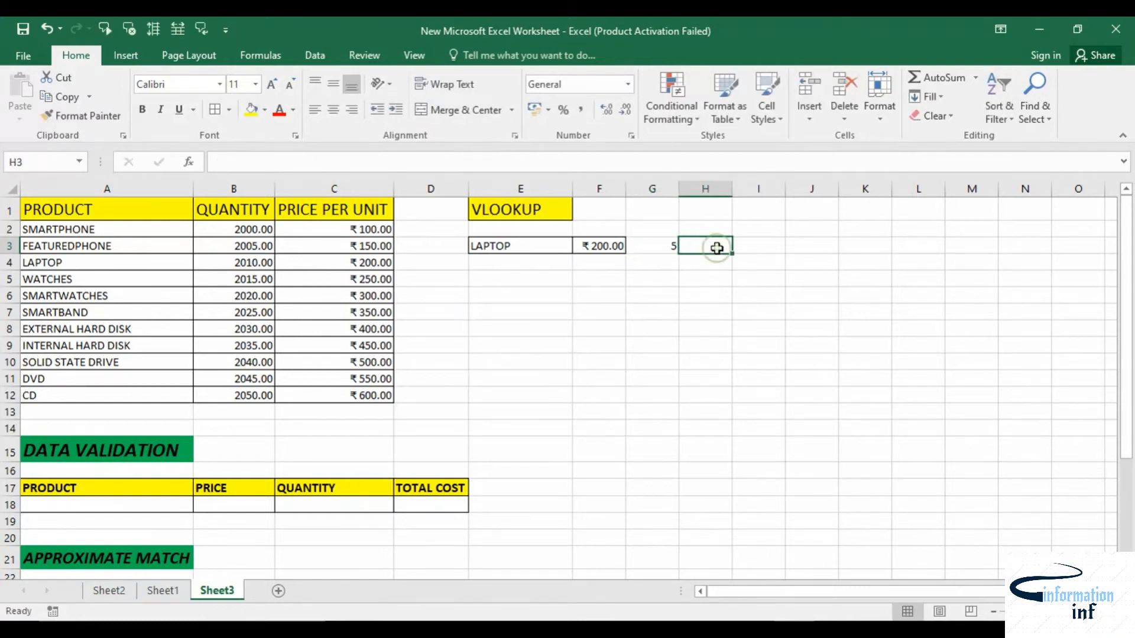
{"action": "type", "text": "="}
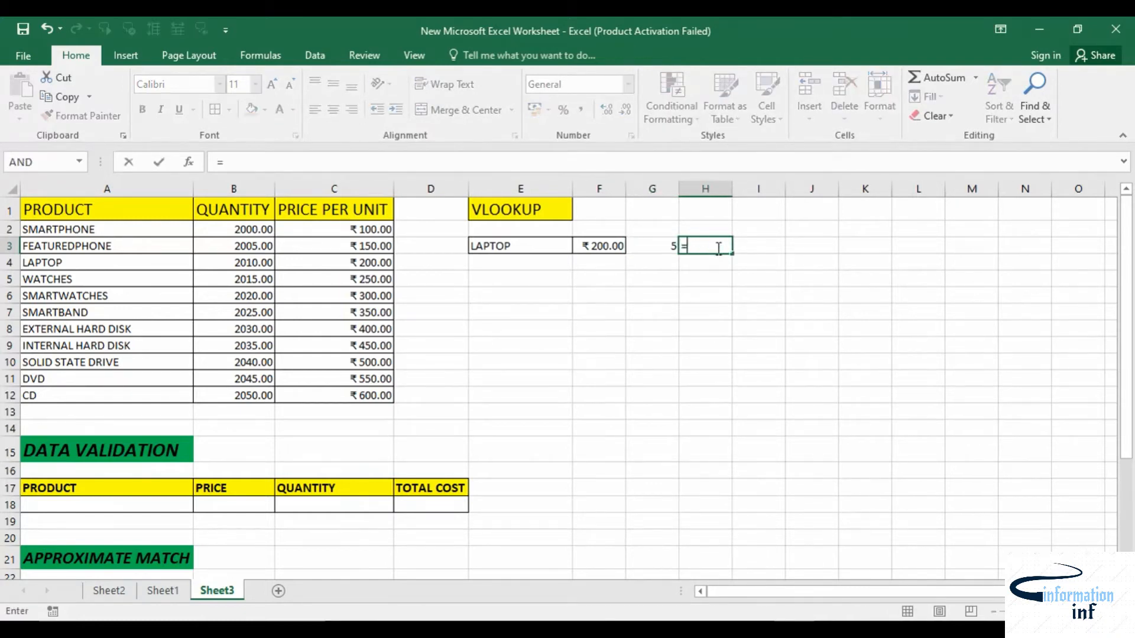
{"action": "left_click", "coordinate": [591, 247]}
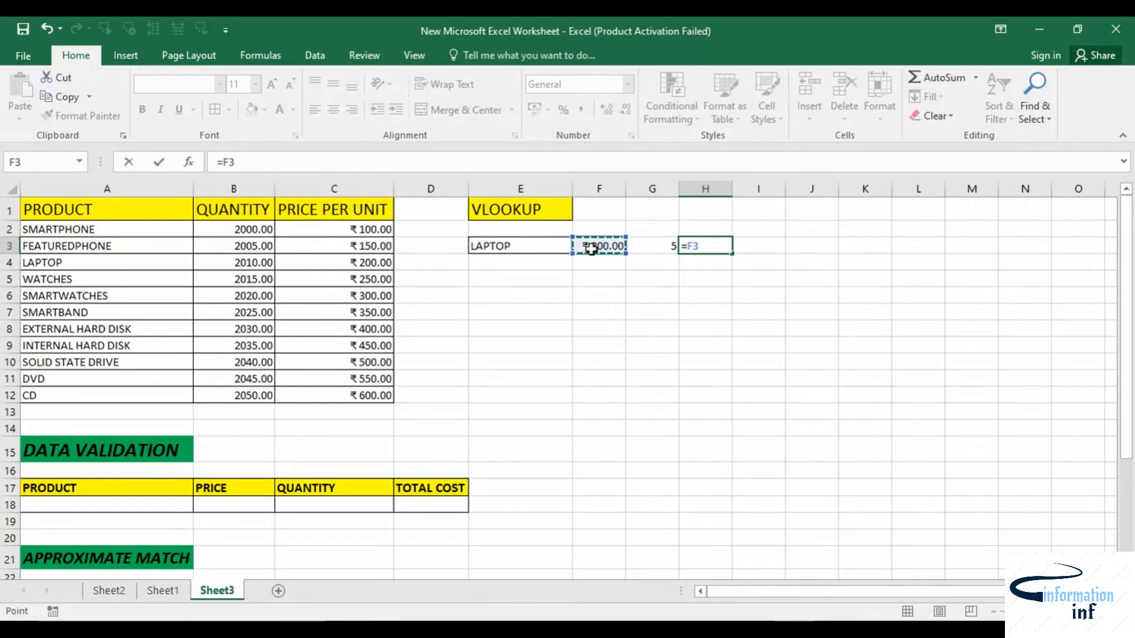
{"action": "type", "text": "*"}
{"action": "left_click", "coordinate": [644, 247]}
{"action": "key", "text": "Return"}
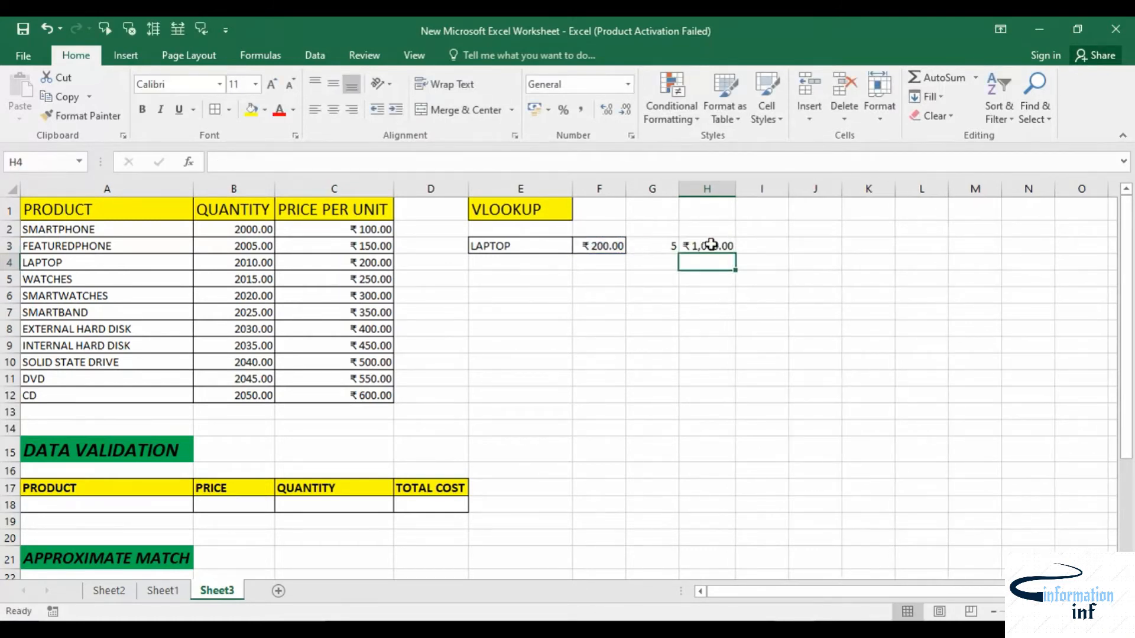
Set the lookup product in cell E3 to DVD and check the recalculated total cost in H3.
{"action": "left_click", "coordinate": [550, 246]}
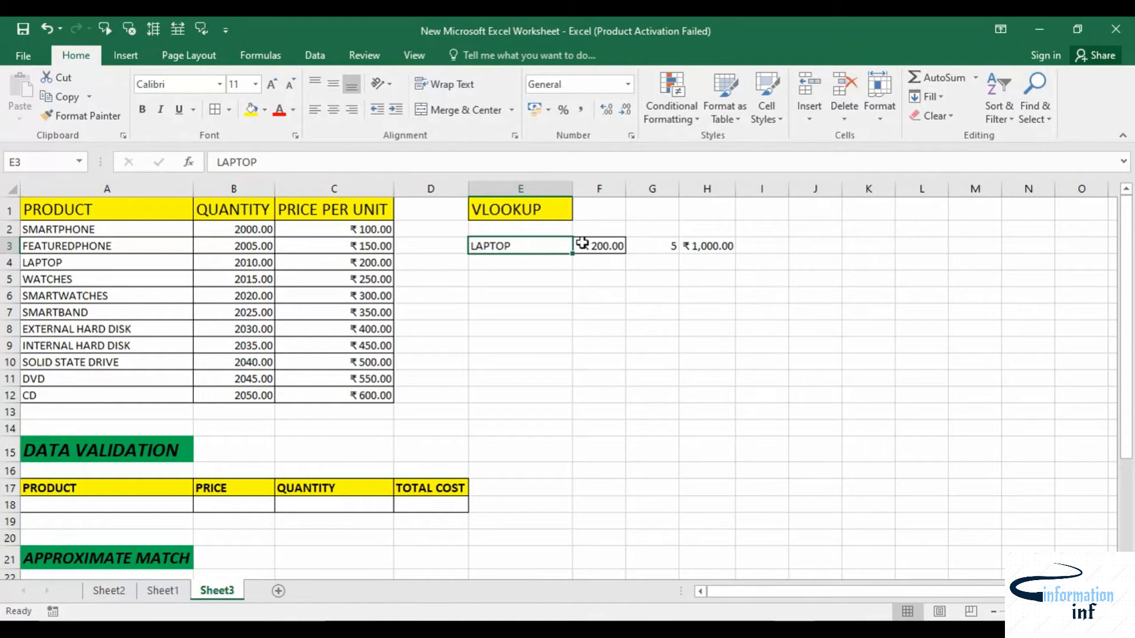
{"action": "type", "text": "DVD"}
{"action": "key", "text": "Return"}
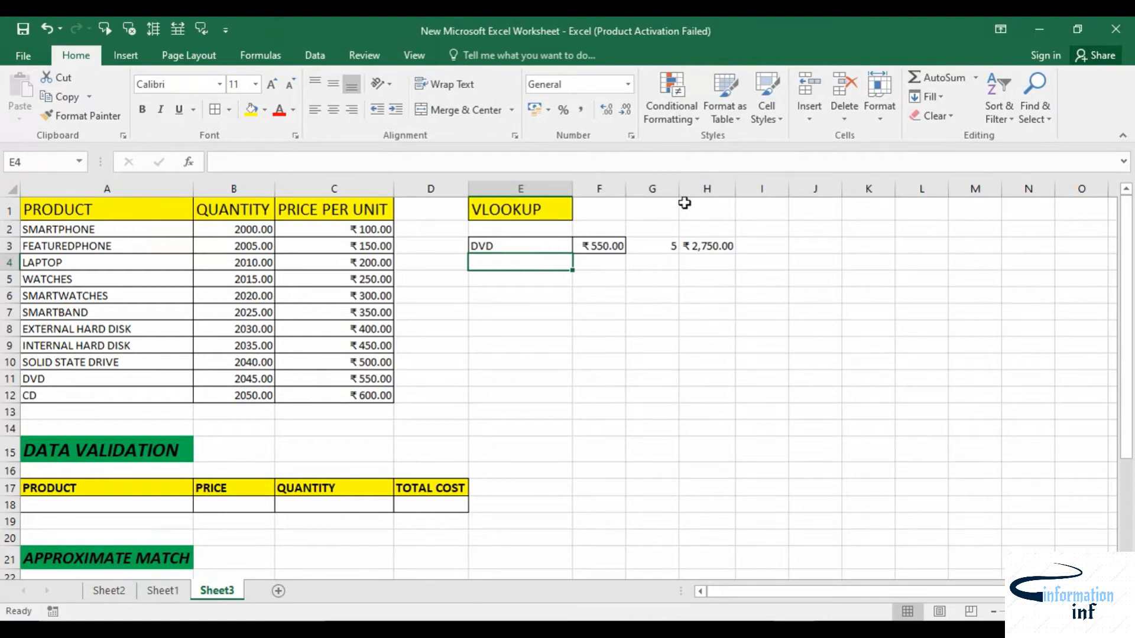
{"action": "left_click", "coordinate": [701, 251]}
{"action": "left_click", "coordinate": [569, 295]}
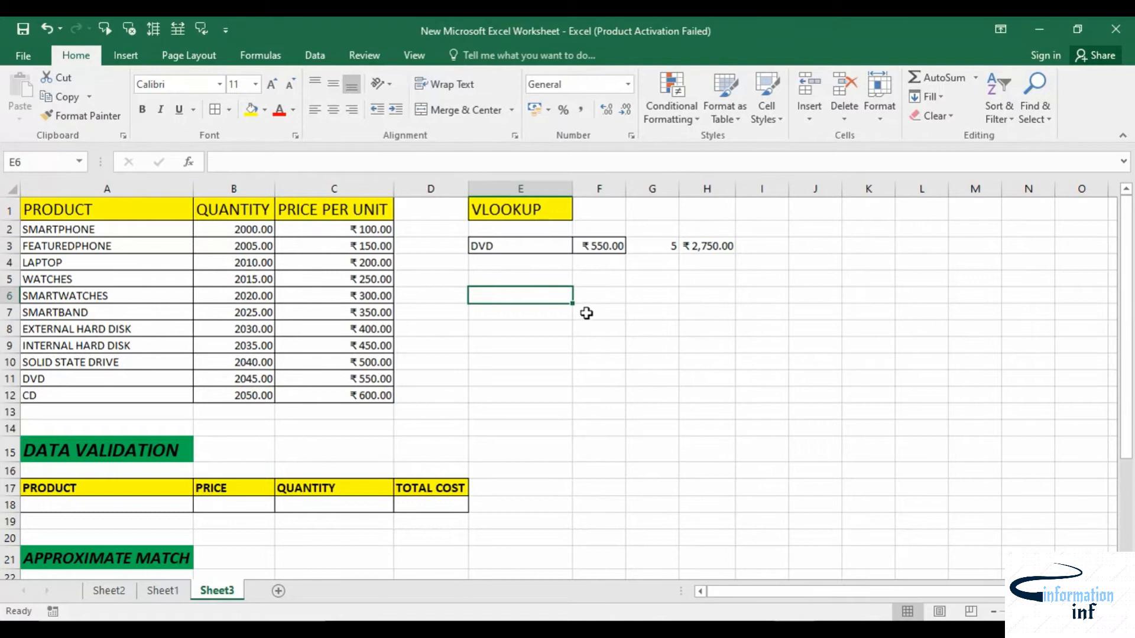
{"action": "scroll", "coordinate": [559, 353], "scroll_direction": "down", "scroll_amount": 2}
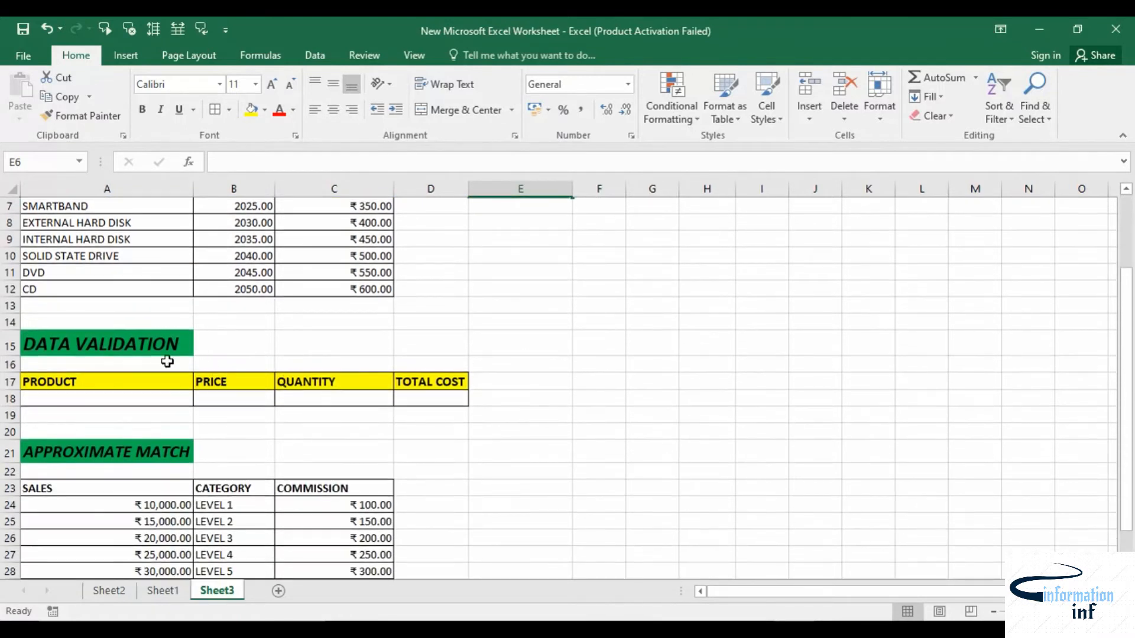
Add a List data validation to cell A18 with source =$A$2:$A$12 and choose SMARTWATCHES from its list.
{"action": "scroll", "coordinate": [168, 361], "scroll_direction": "up", "scroll_amount": 2}
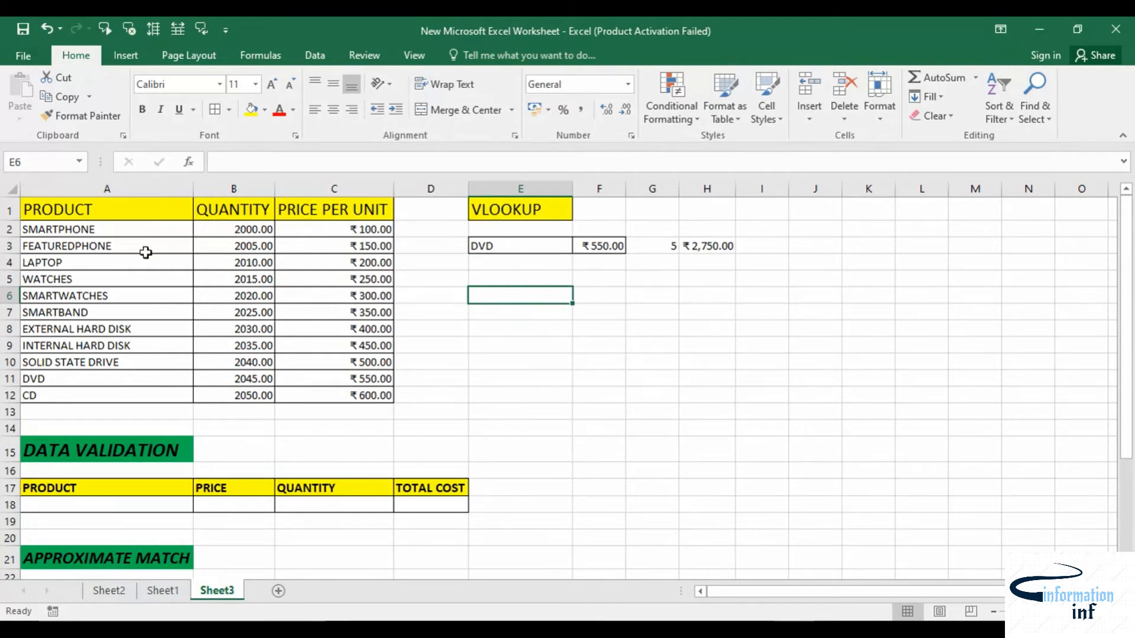
{"action": "left_click", "coordinate": [111, 505]}
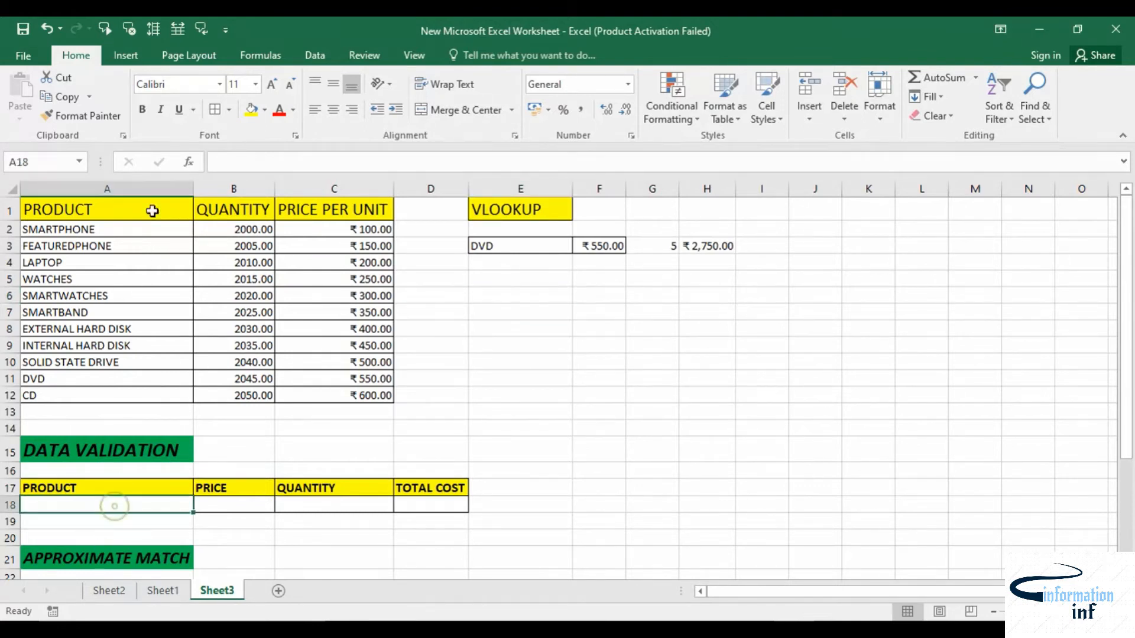
{"action": "left_click", "coordinate": [315, 54]}
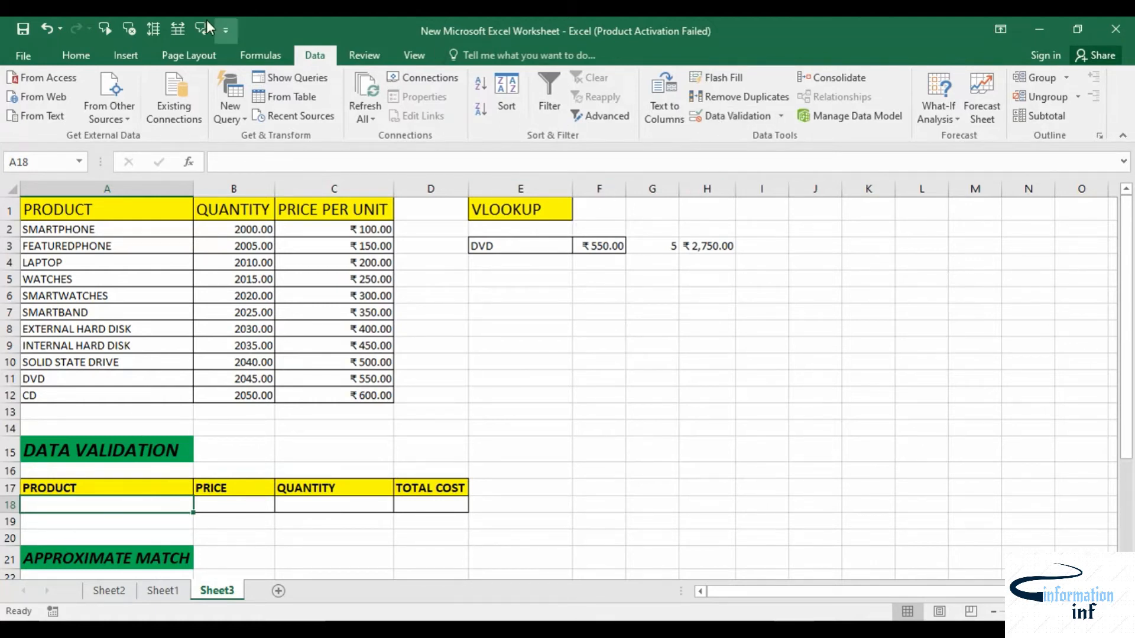
{"action": "left_click", "coordinate": [738, 116]}
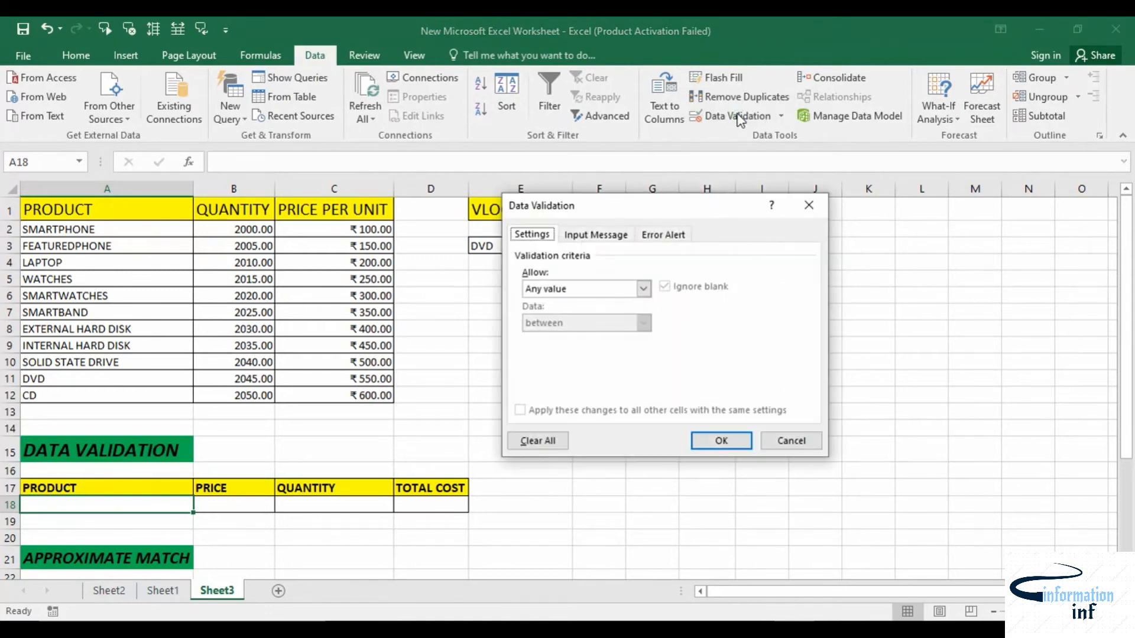
{"action": "left_click", "coordinate": [638, 290]}
{"action": "left_click", "coordinate": [556, 336]}
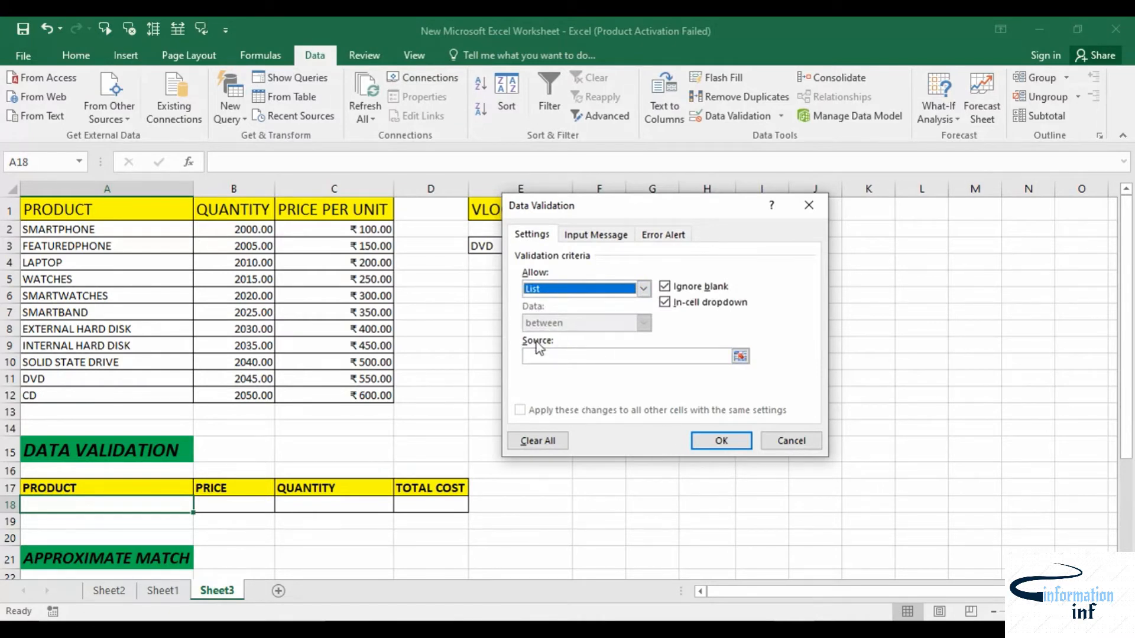
{"action": "left_click", "coordinate": [740, 356]}
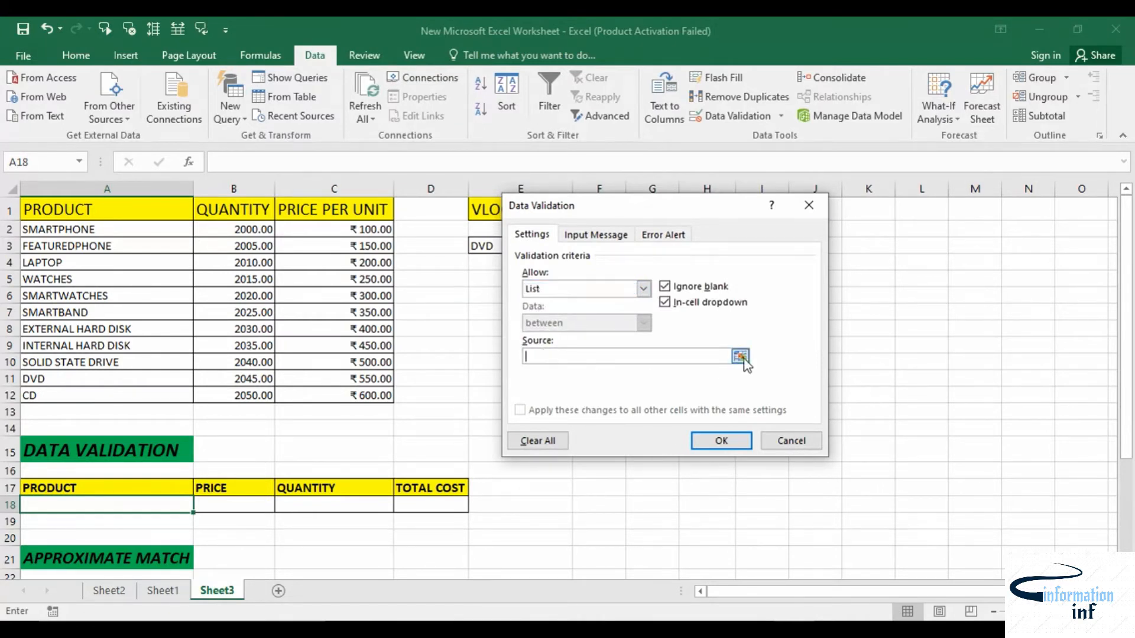
{"action": "left_click_drag", "start_coordinate": [85, 228], "coordinate": [77, 392]}
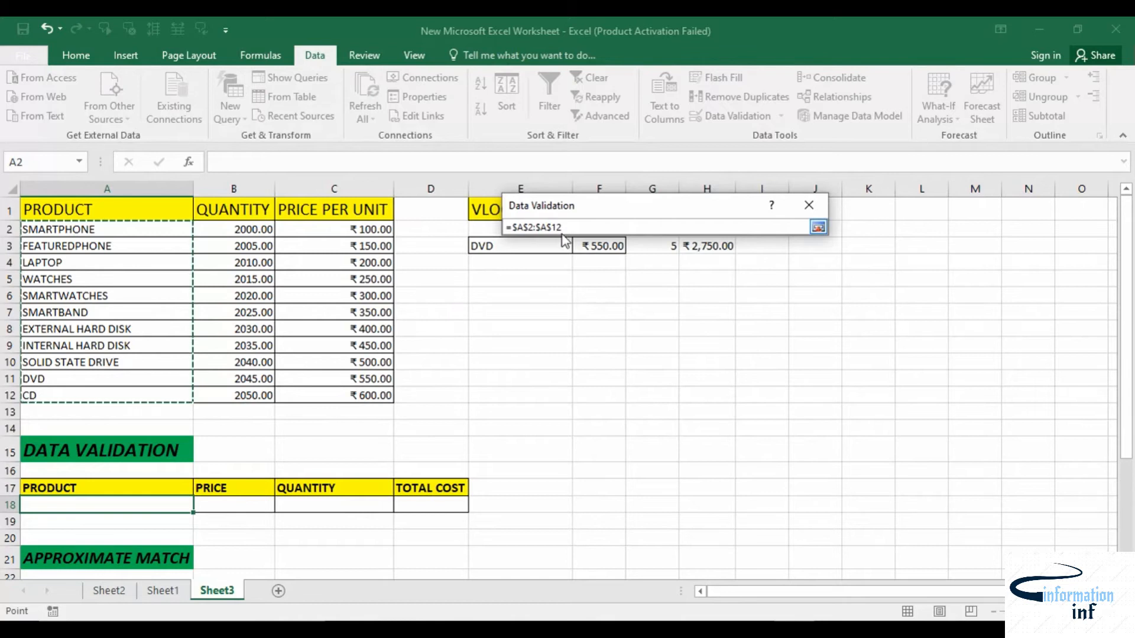
{"action": "left_click", "coordinate": [817, 227]}
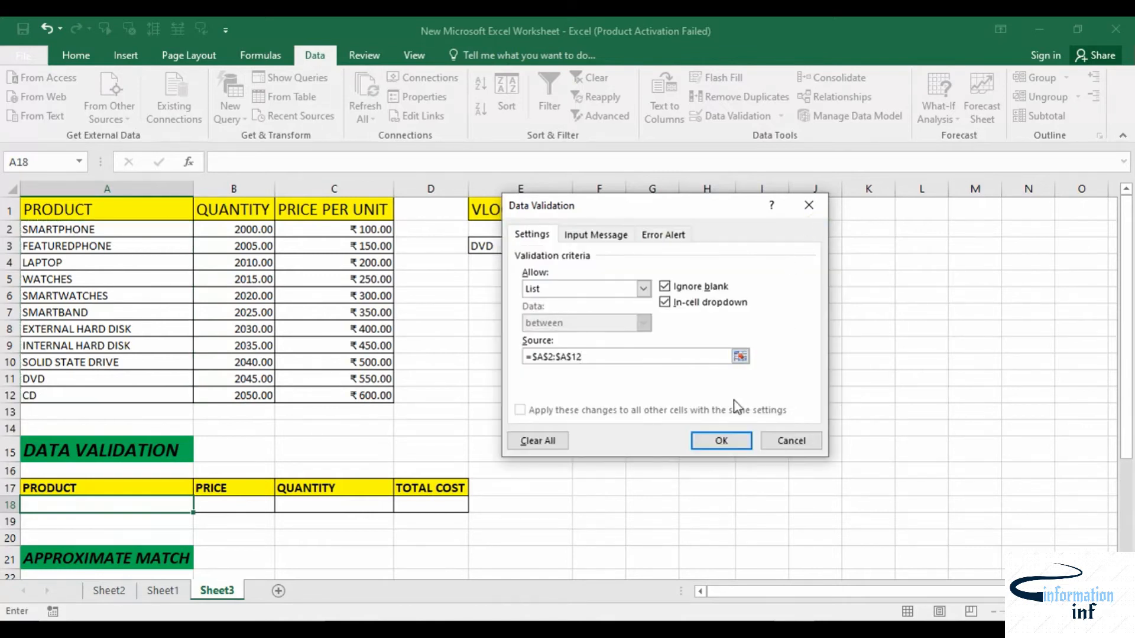
{"action": "left_click", "coordinate": [721, 442]}
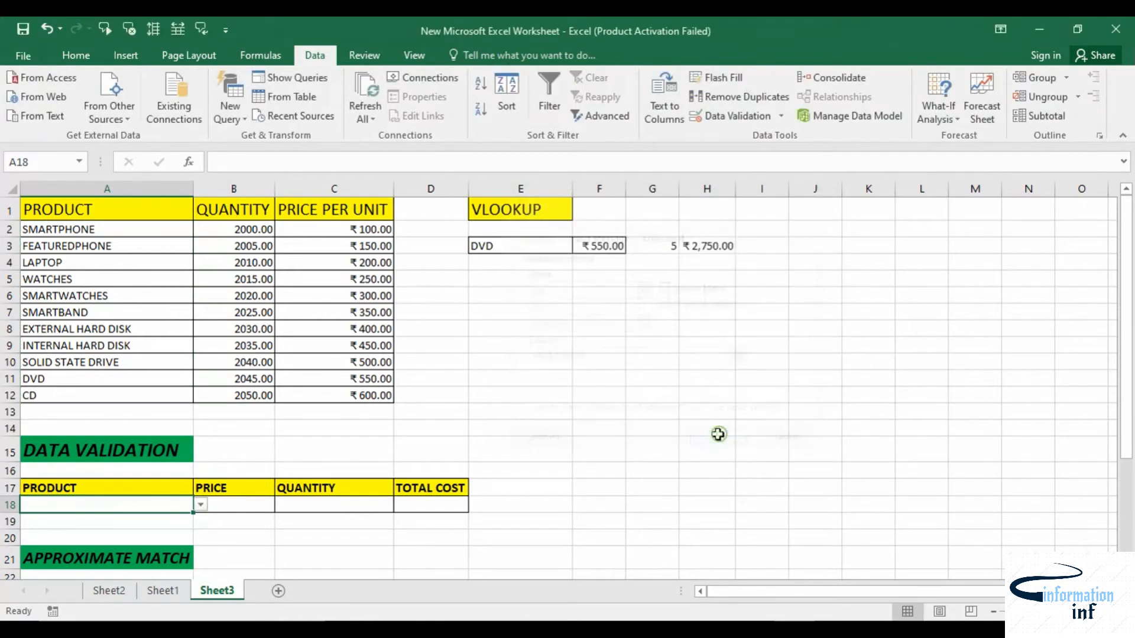
{"action": "left_click", "coordinate": [201, 506]}
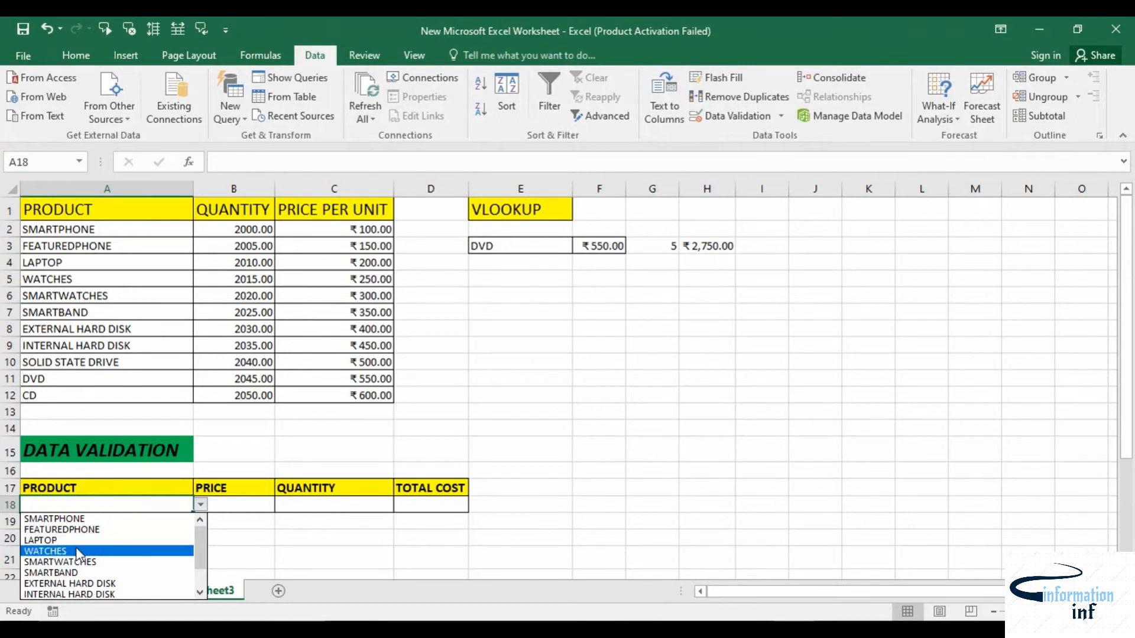
{"action": "left_click", "coordinate": [83, 562]}
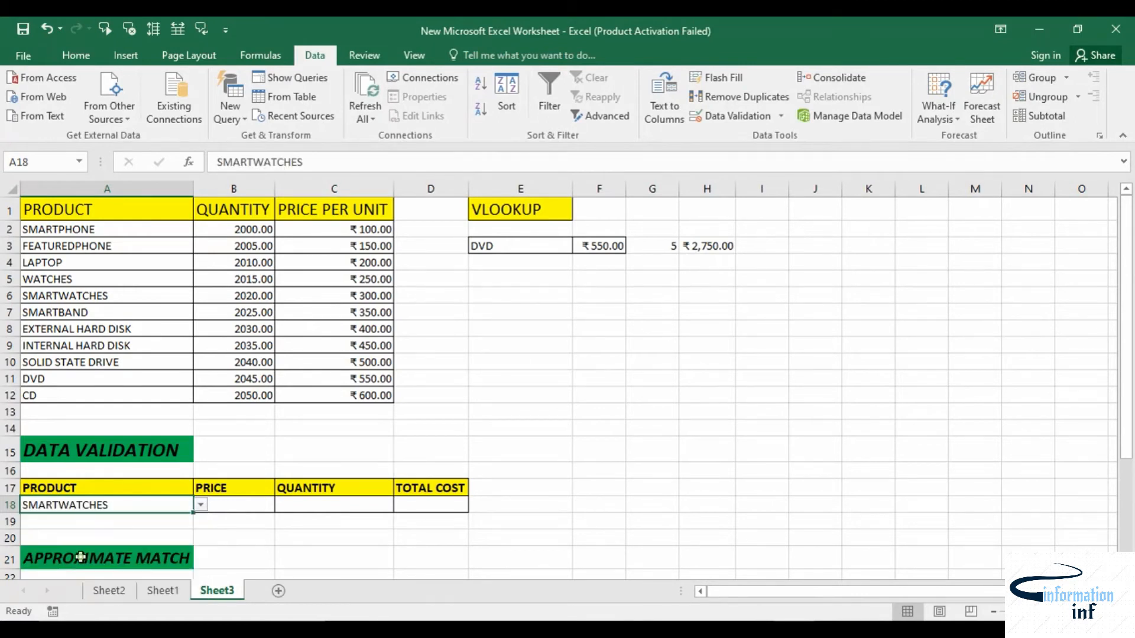
Look up the exact-match price in cell B18 with =VLOOKUP(A18, A1:C12, 3,FALSE).
{"action": "left_click", "coordinate": [220, 508]}
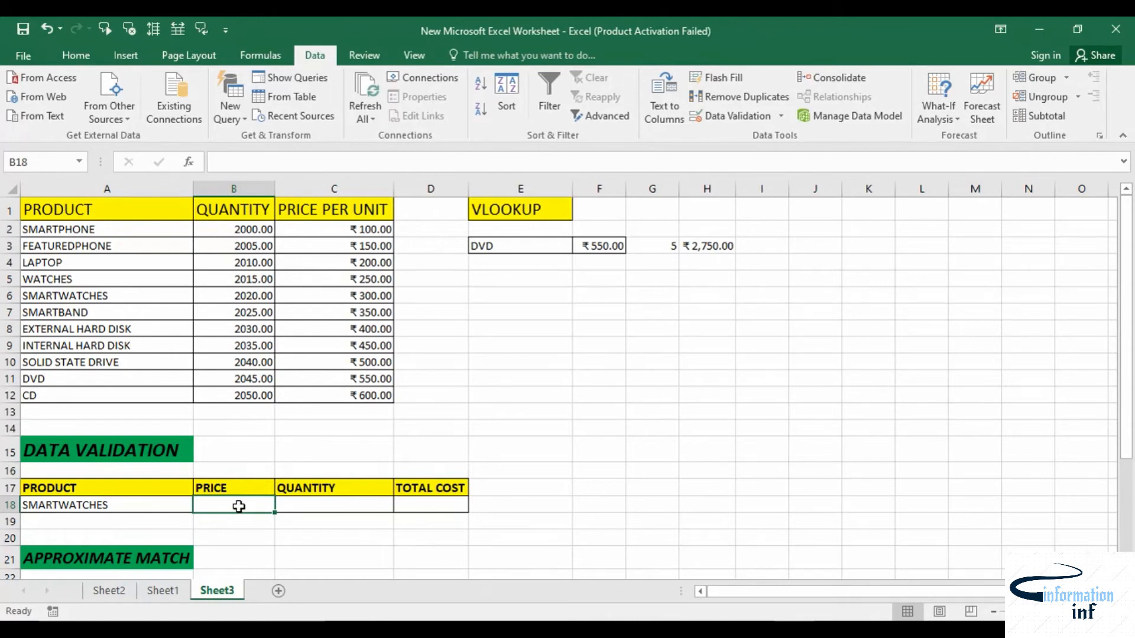
{"action": "type", "text": "=VLO"}
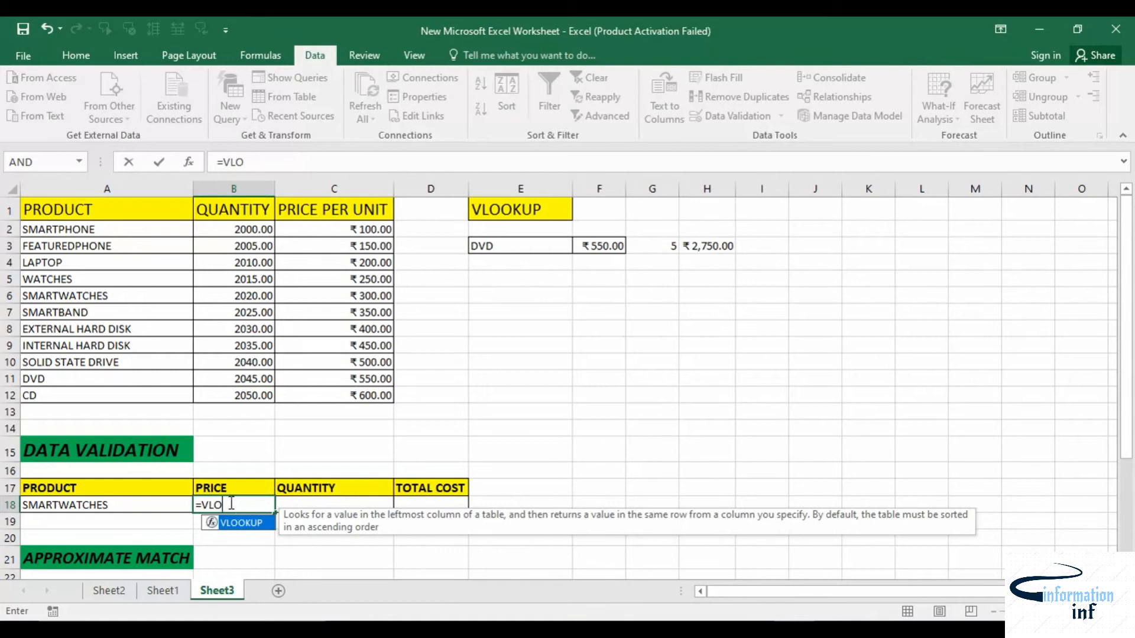
{"action": "double_click", "coordinate": [243, 523]}
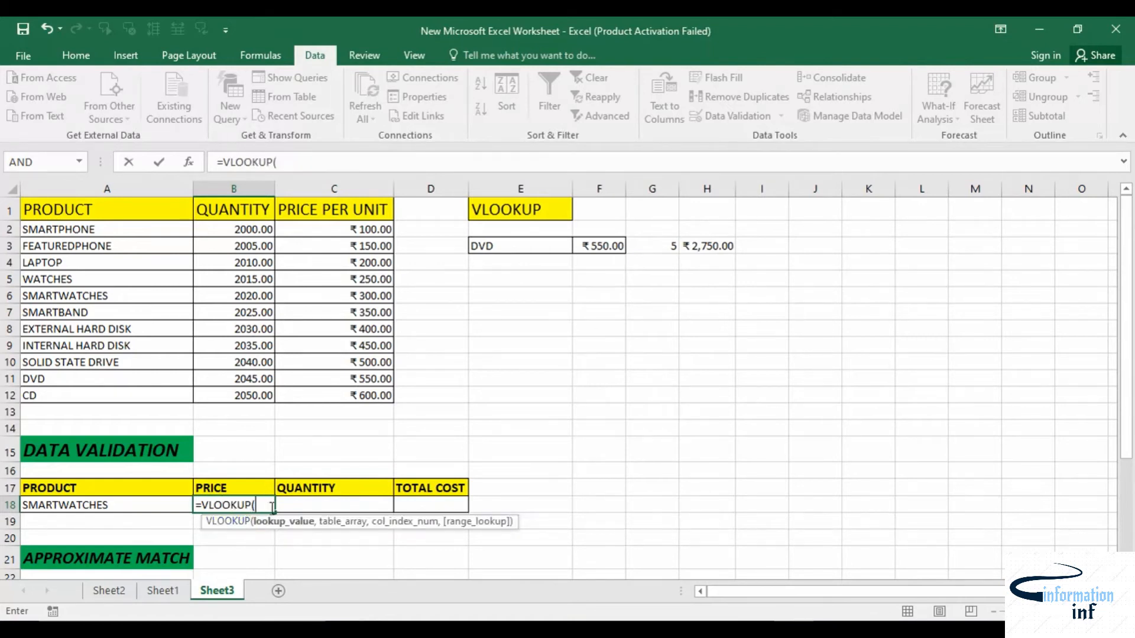
{"action": "left_click", "coordinate": [147, 502]}
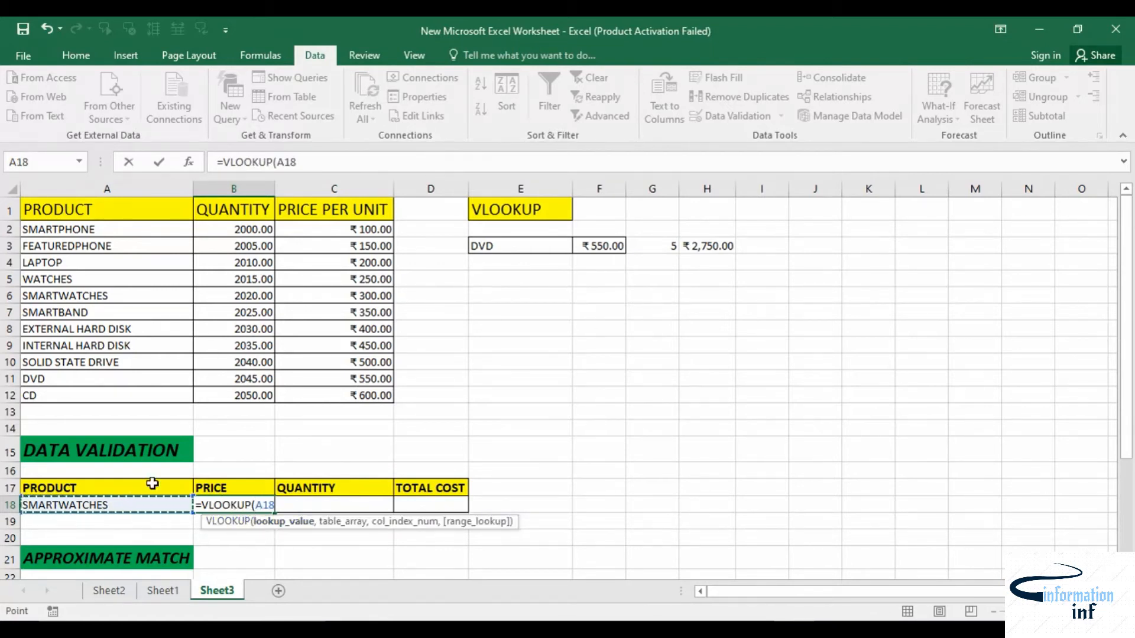
{"action": "type", "text": ","}
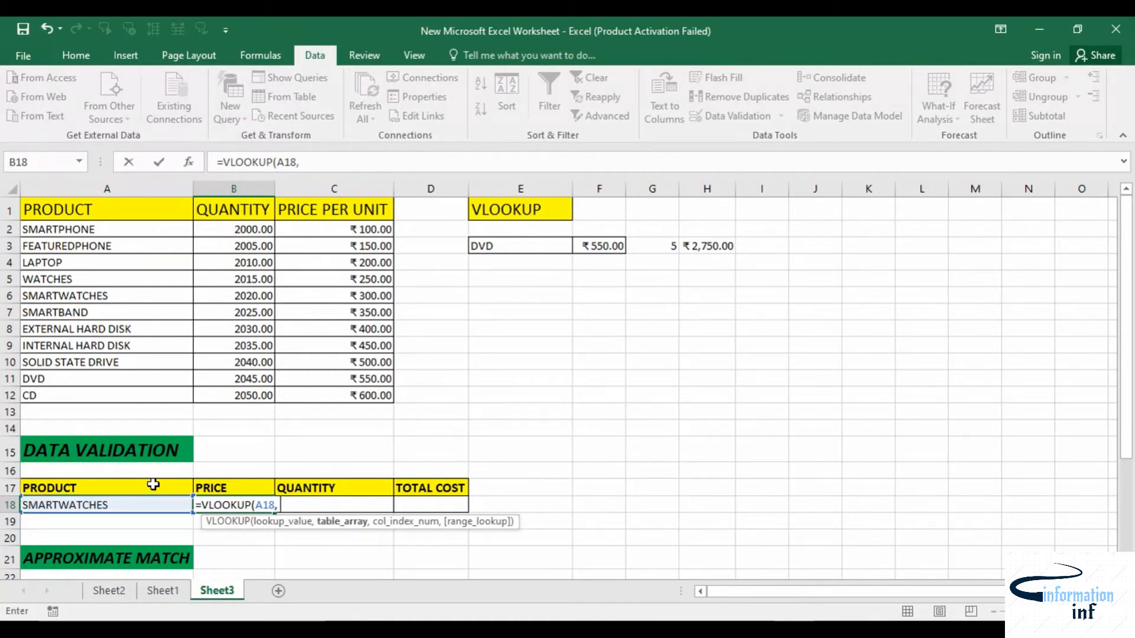
{"action": "left_click", "coordinate": [83, 224]}
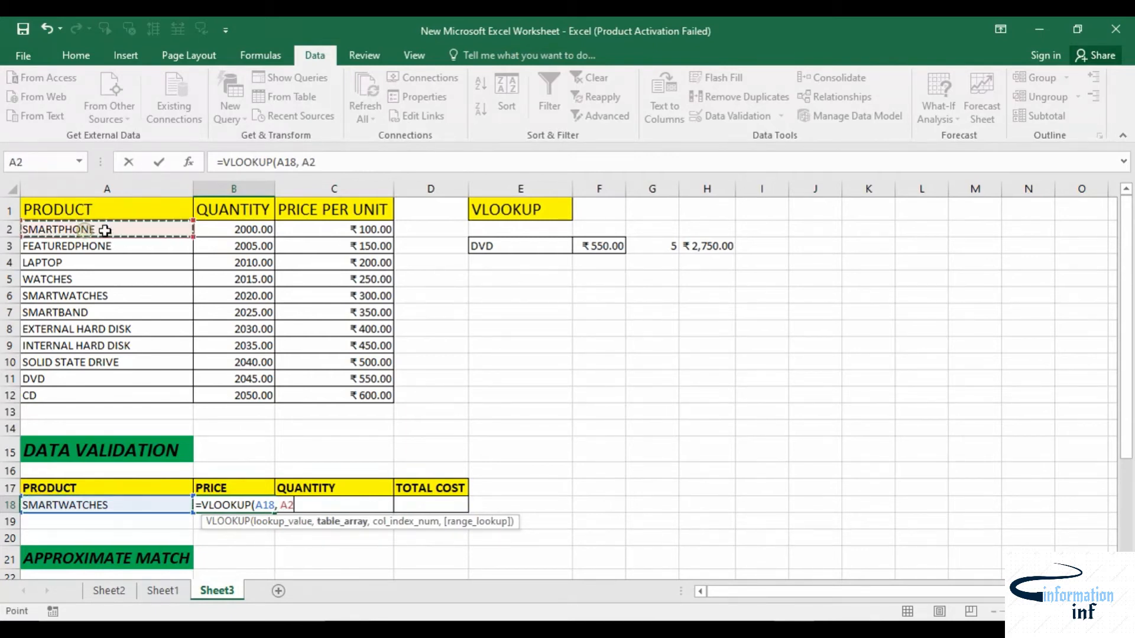
{"action": "left_click_drag", "start_coordinate": [63, 212], "coordinate": [326, 395]}
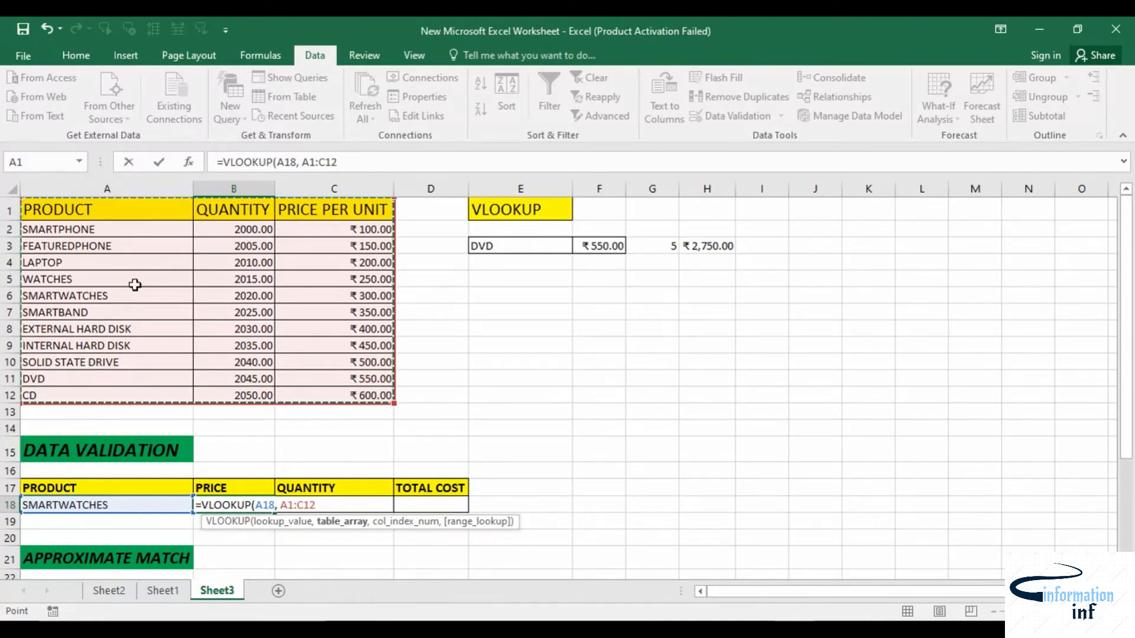
{"action": "type", "text": ","}
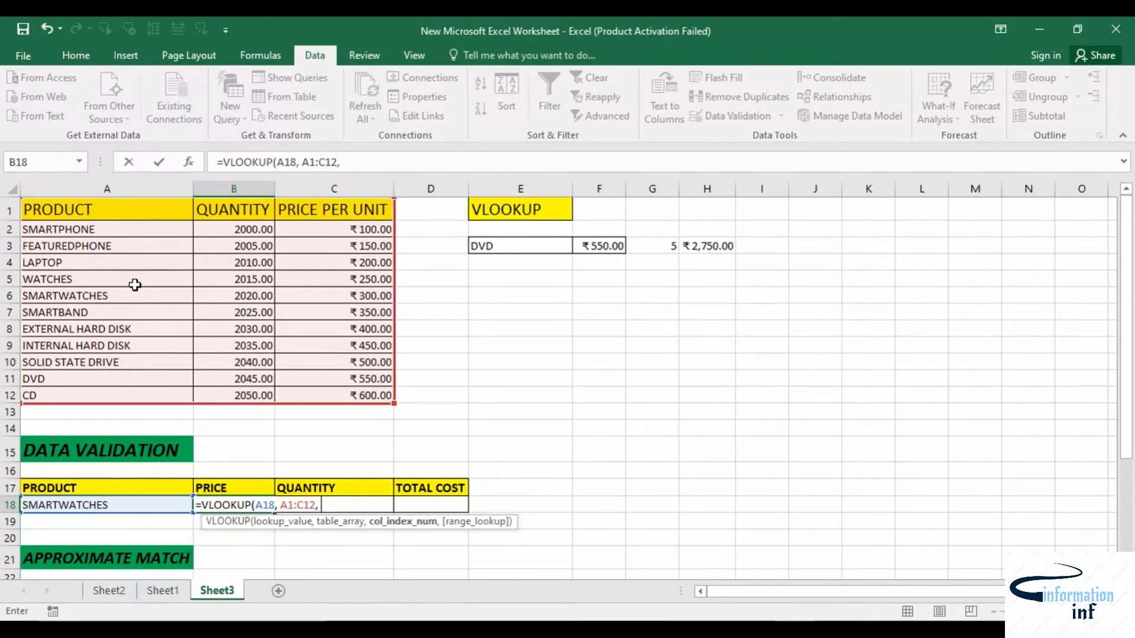
{"action": "type", "text": " 3,"}
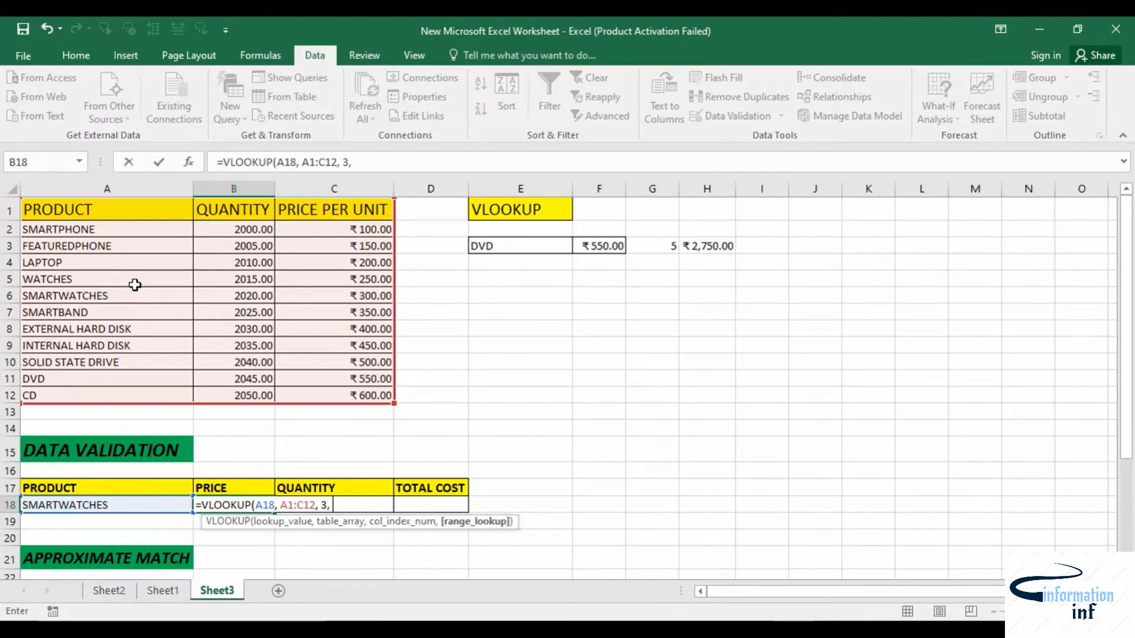
{"action": "key", "text": "BackSpace"}
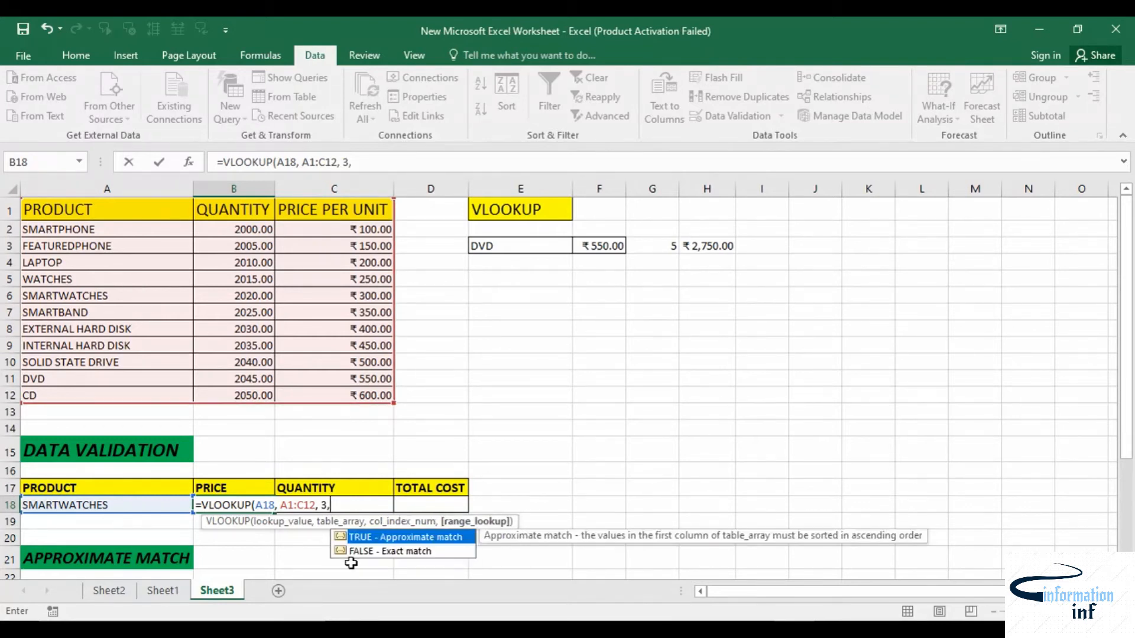
{"action": "left_click", "coordinate": [378, 551]}
{"action": "double_click", "coordinate": [381, 551]}
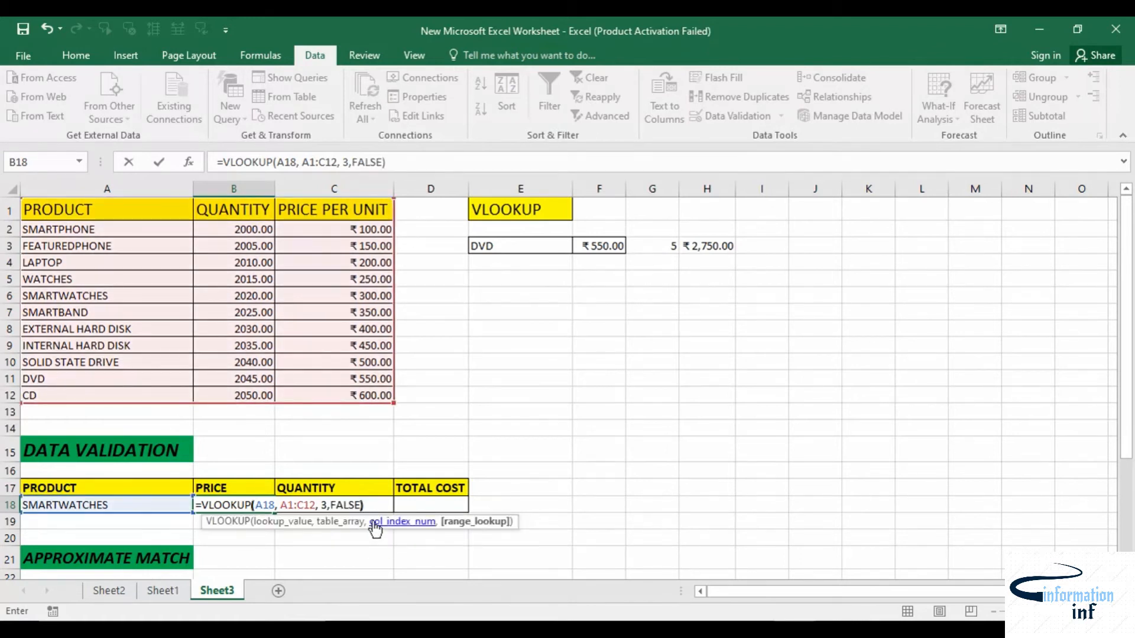
{"action": "key", "text": "Return"}
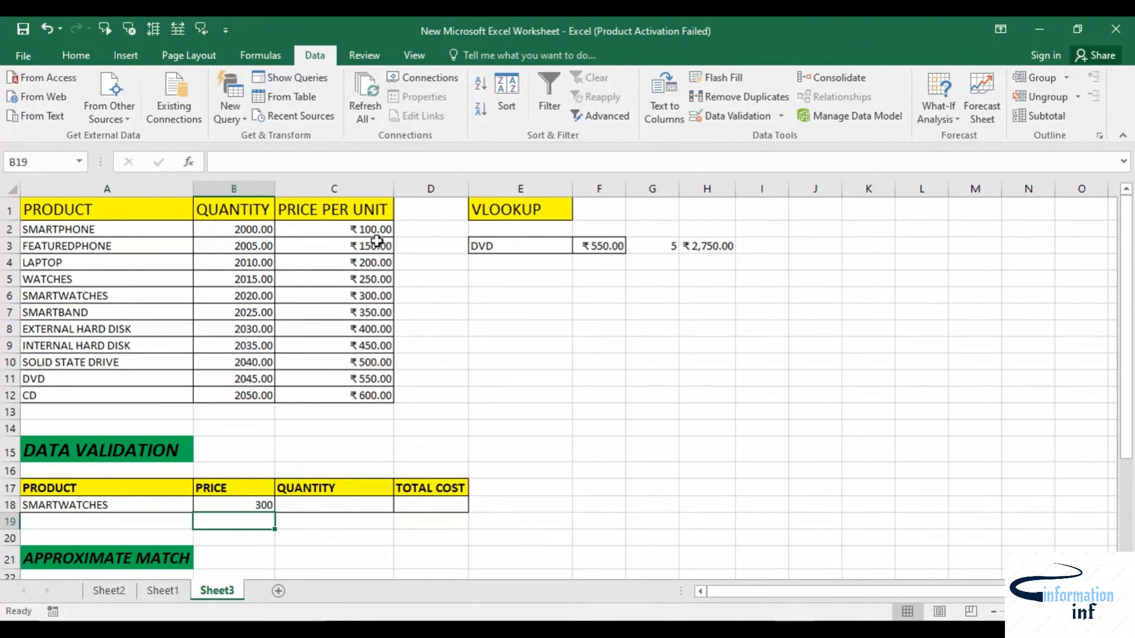
Check the looked-up price against the SMARTWATCHES row in the product table.
{"action": "left_click", "coordinate": [374, 295]}
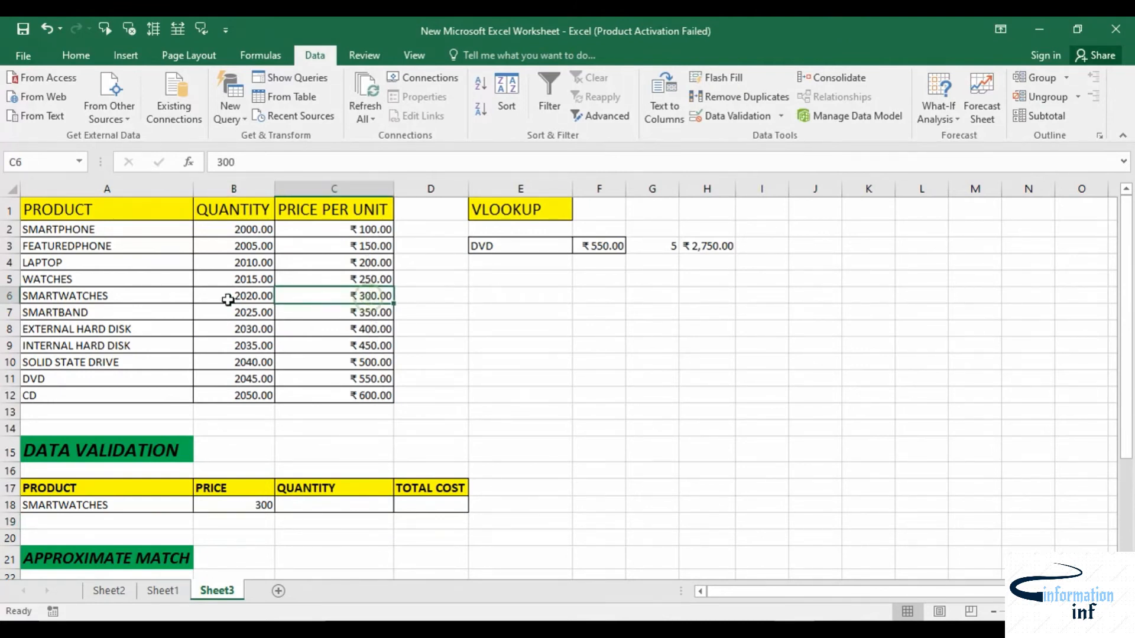
{"action": "left_click", "coordinate": [93, 300]}
{"action": "left_click_drag", "start_coordinate": [93, 300], "coordinate": [340, 295]}
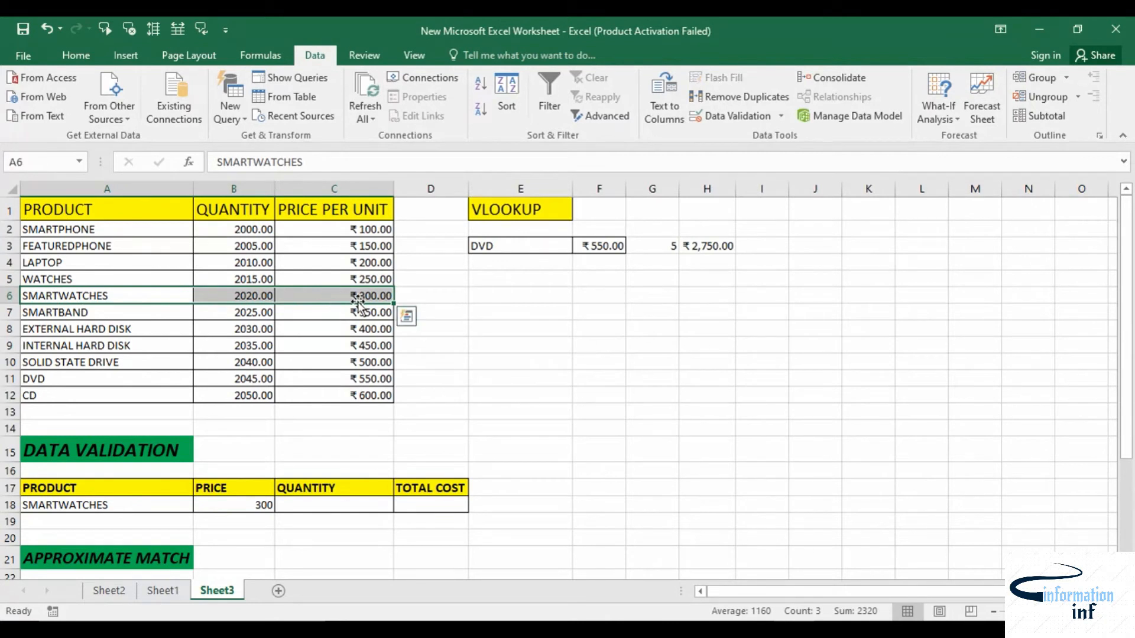
Enter a quantity of 10 in cell C18 and calculate the total cost in D18 with =B18*C18.
{"action": "left_click", "coordinate": [313, 506]}
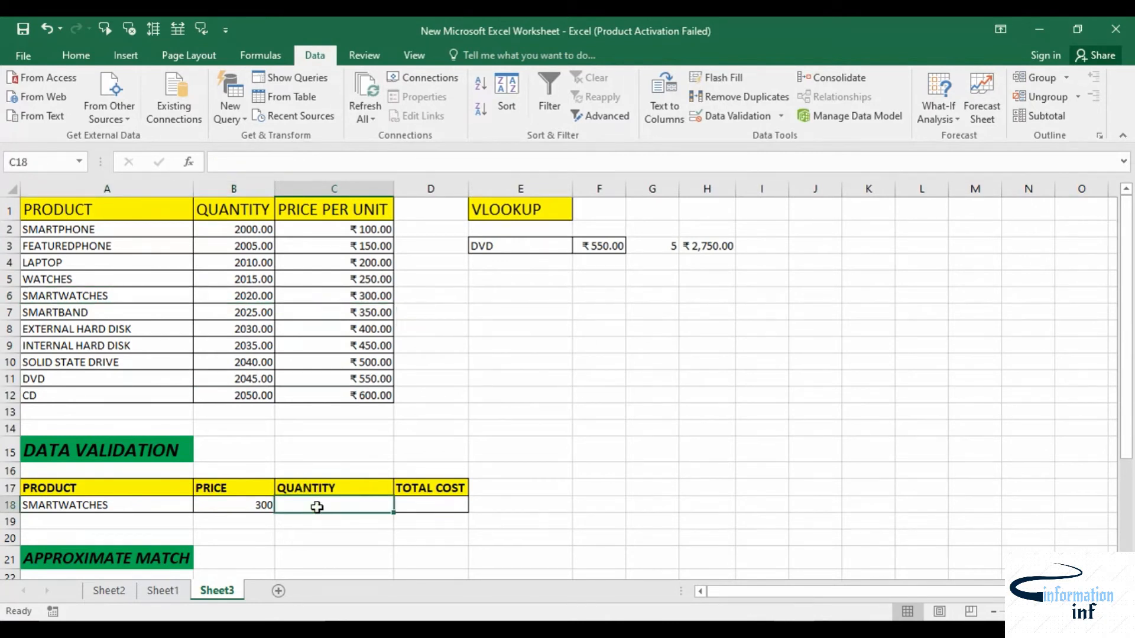
{"action": "type", "text": "10"}
{"action": "left_click", "coordinate": [423, 505]}
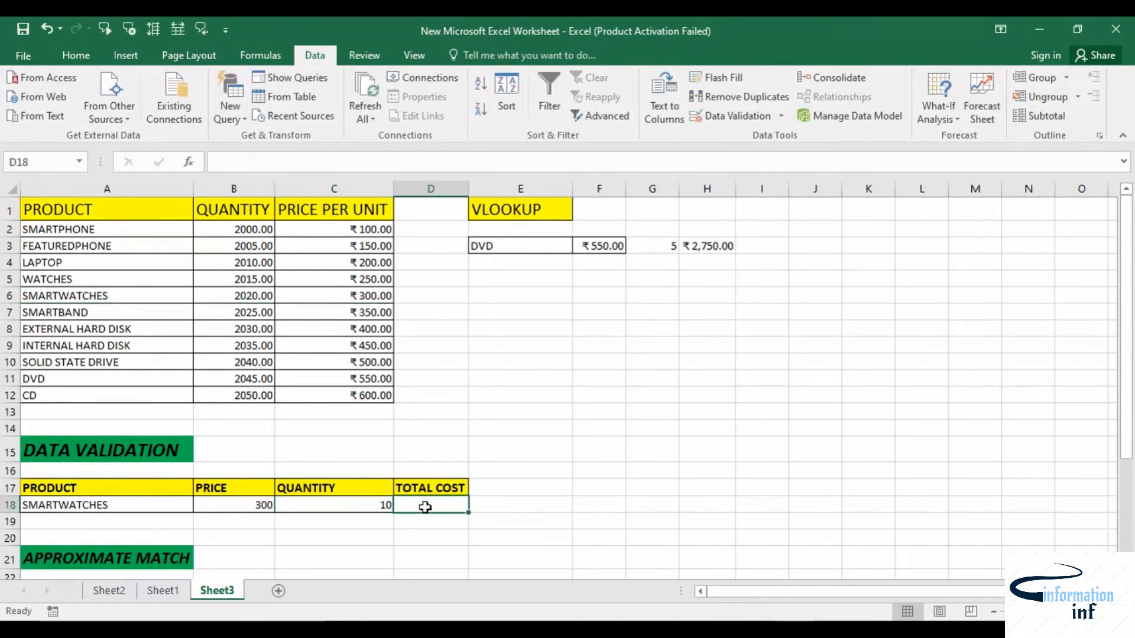
{"action": "type", "text": "="}
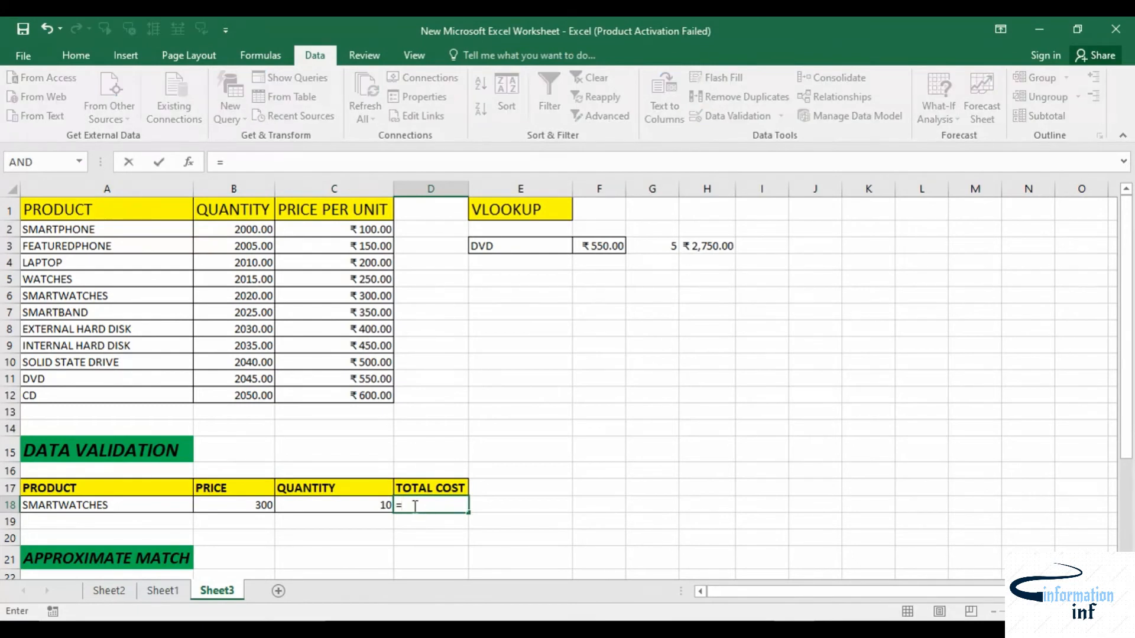
{"action": "left_click", "coordinate": [266, 504]}
{"action": "type", "text": "*"}
{"action": "left_click", "coordinate": [381, 503]}
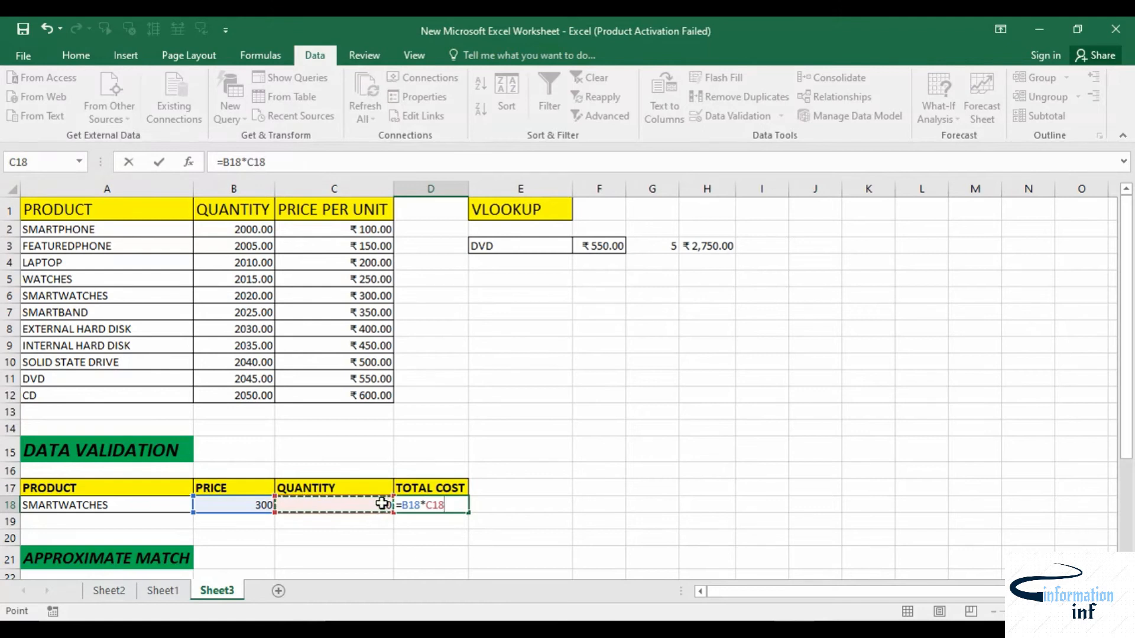
{"action": "key", "text": "Return"}
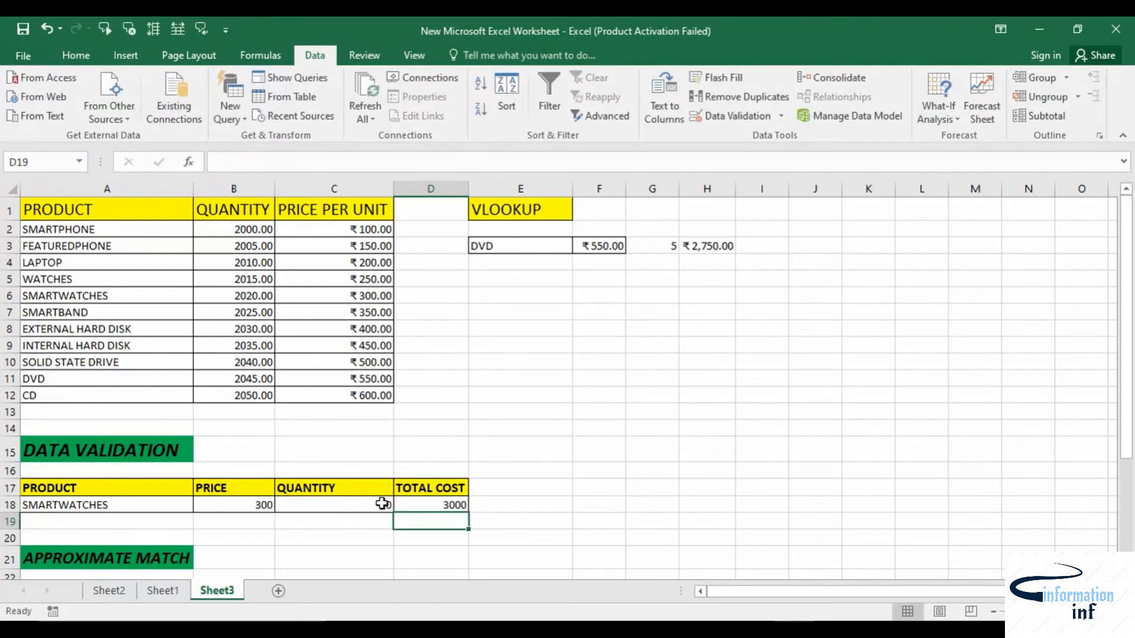
Test the list in cell A18 by choosing SMARTBAND, EXTERNAL HARD DISK and finally INTERNAL HARD DISK.
{"action": "left_click", "coordinate": [170, 506]}
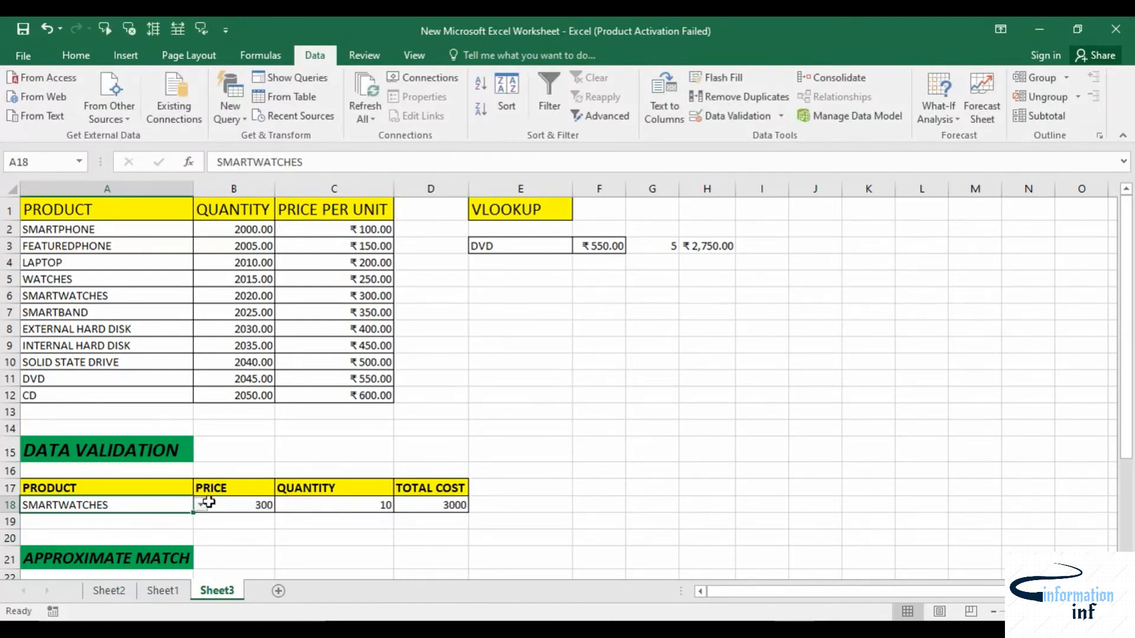
{"action": "left_click", "coordinate": [201, 505]}
{"action": "left_click", "coordinate": [128, 538]}
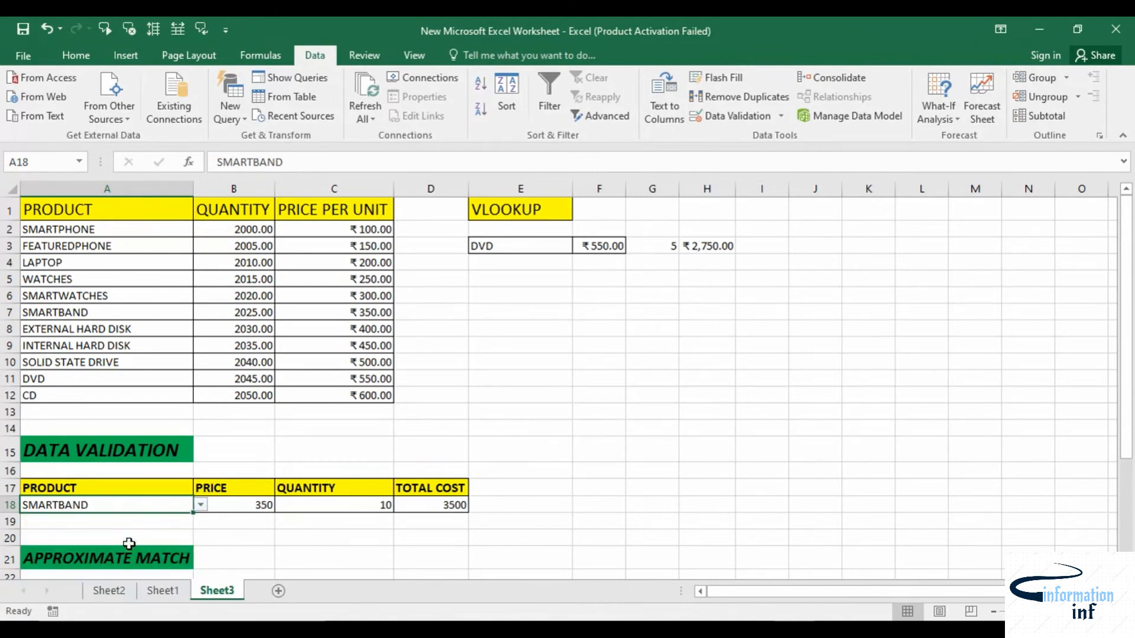
{"action": "left_click", "coordinate": [201, 505]}
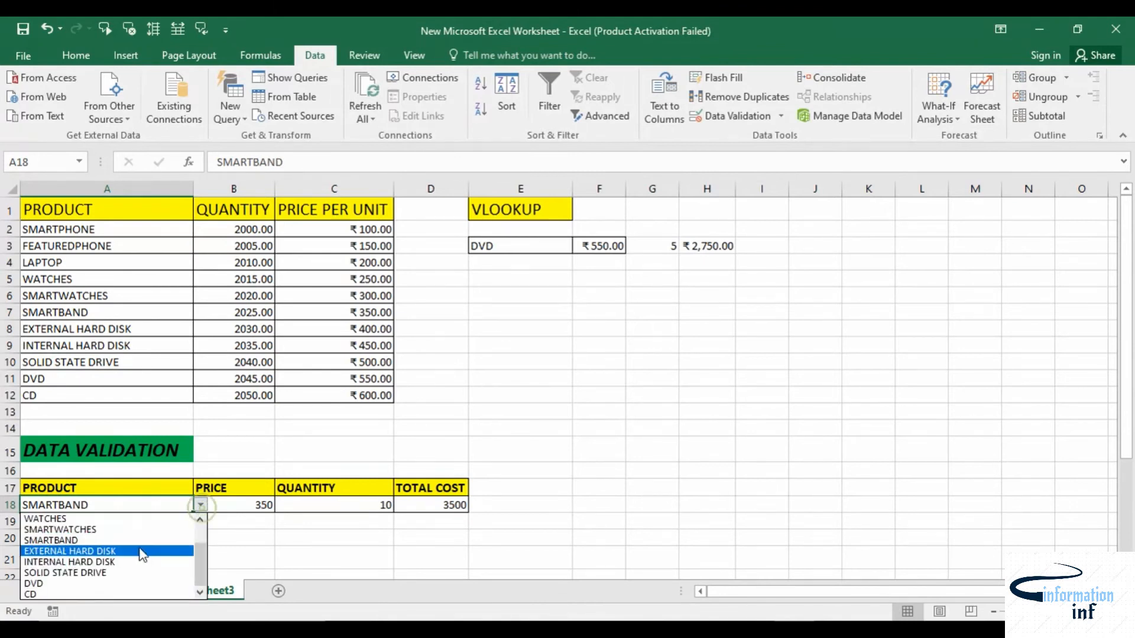
{"action": "left_click", "coordinate": [144, 551]}
{"action": "left_click", "coordinate": [199, 505]}
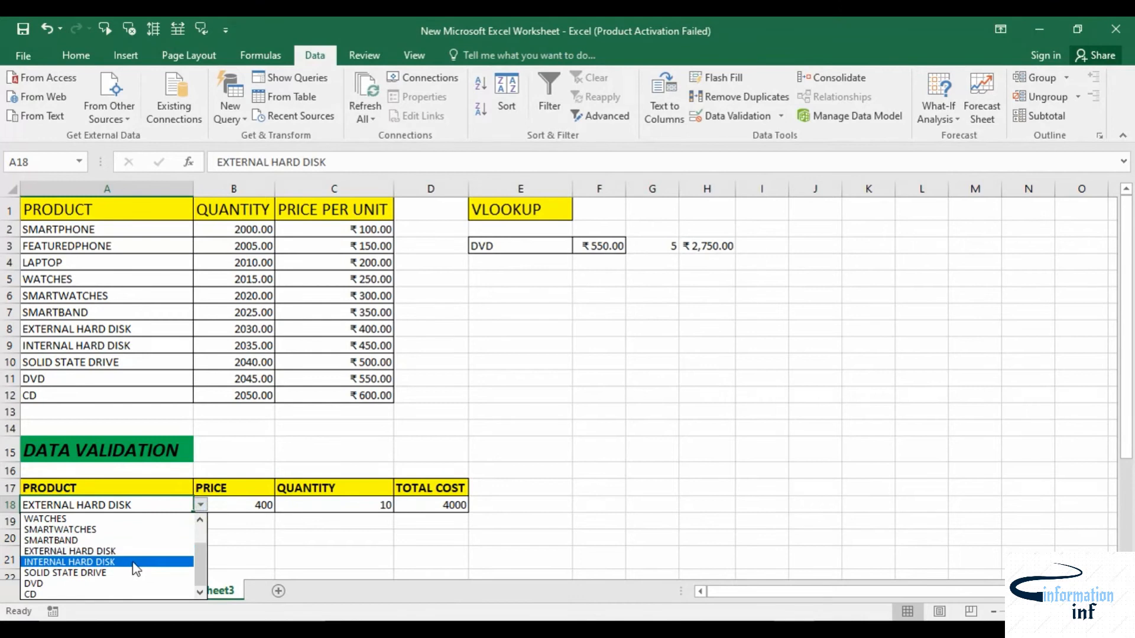
{"action": "left_click", "coordinate": [131, 561]}
{"action": "left_click", "coordinate": [200, 519]}
{"action": "left_click", "coordinate": [179, 506]}
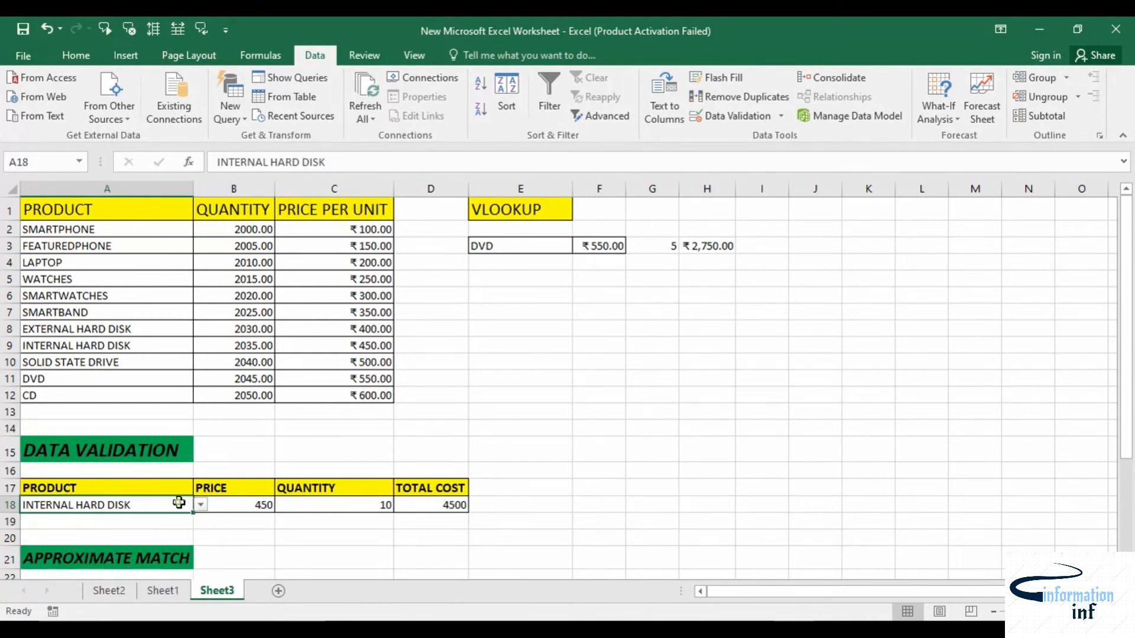
Try further products from the validation list in cell A18, ending with WATCHES.
{"action": "left_click", "coordinate": [201, 505]}
{"action": "left_click", "coordinate": [115, 563]}
{"action": "left_click", "coordinate": [205, 506]}
{"action": "left_click", "coordinate": [181, 506]}
{"action": "left_click", "coordinate": [201, 505]}
{"action": "left_click", "coordinate": [161, 518]}
Look up the approximate-match commission in cell B31 with =VLOOKUP(A31, A23:C28, 3,TRUE).
{"action": "scroll", "coordinate": [164, 514], "scroll_direction": "down", "scroll_amount": 5}
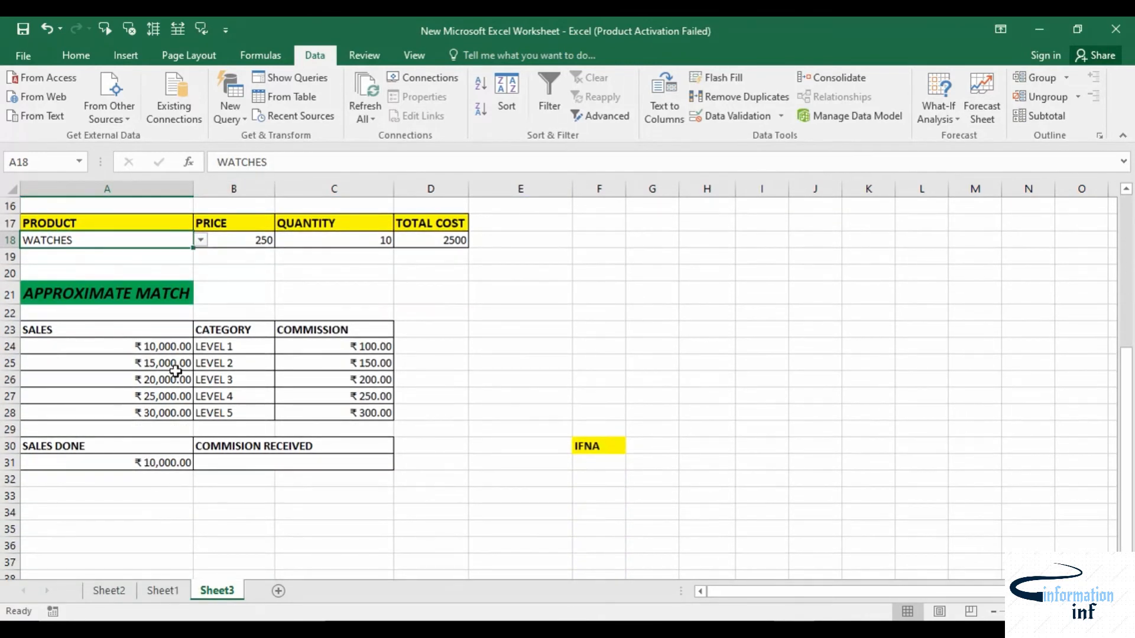
{"action": "scroll", "coordinate": [353, 262], "scroll_direction": "up", "scroll_amount": 2}
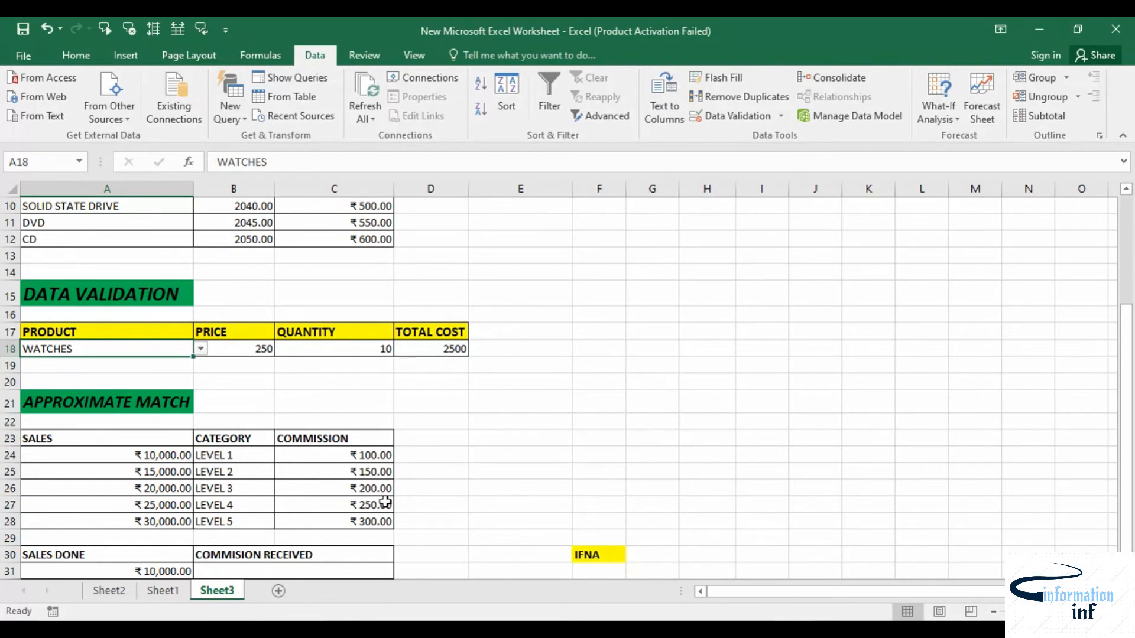
{"action": "scroll", "coordinate": [385, 502], "scroll_direction": "down", "scroll_amount": 2}
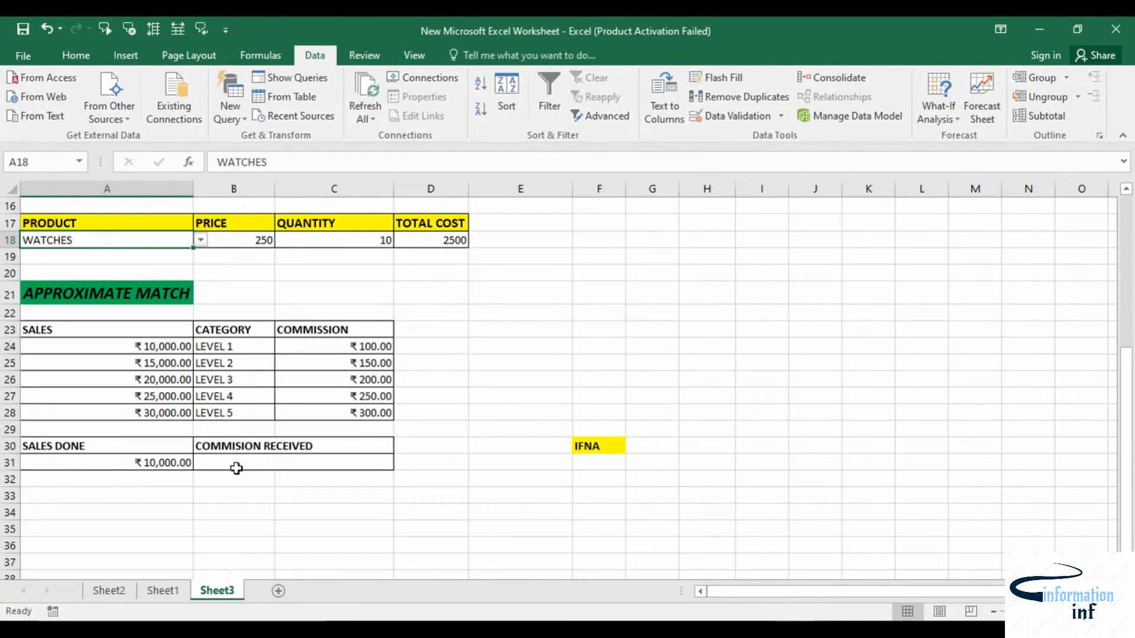
{"action": "left_click", "coordinate": [236, 468]}
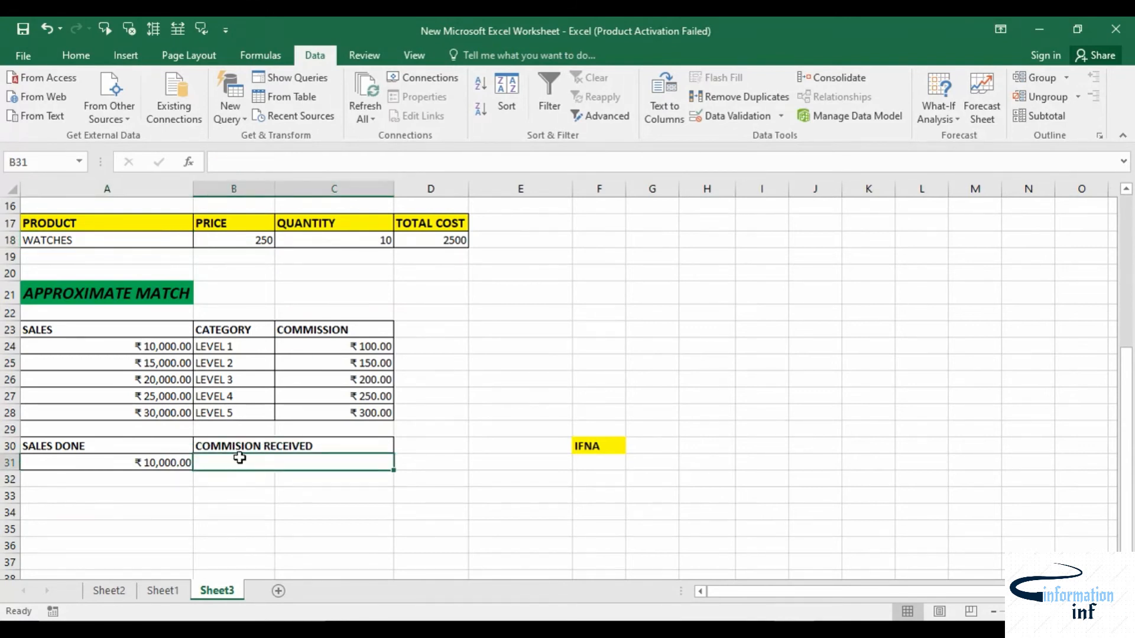
{"action": "type", "text": "="}
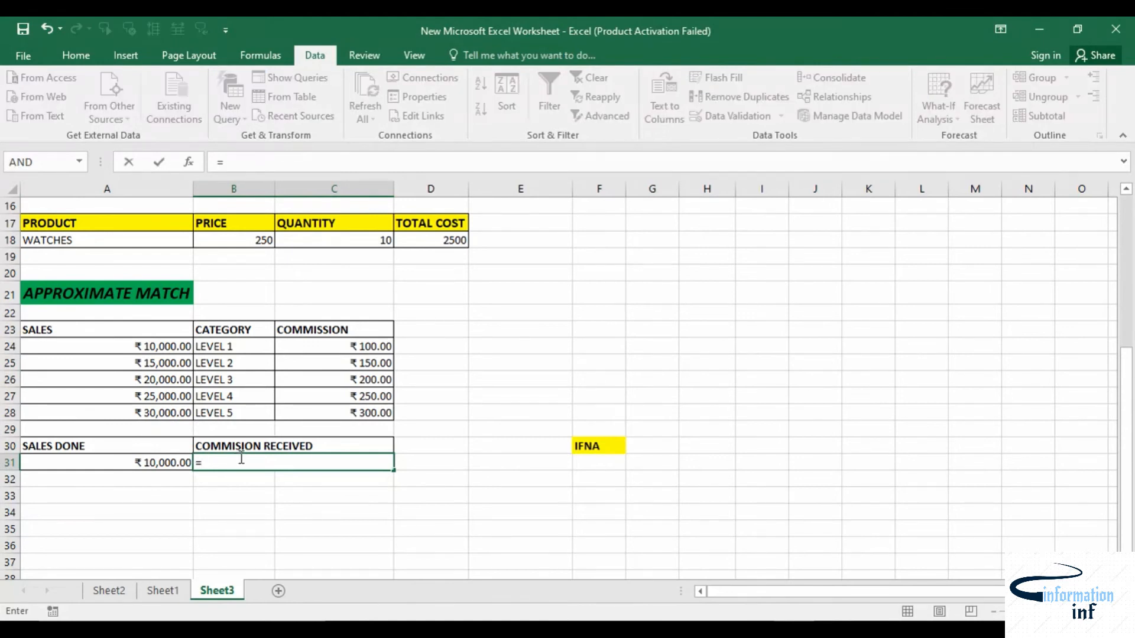
{"action": "type", "text": "VLL"}
{"action": "key", "text": "BackSpace"}
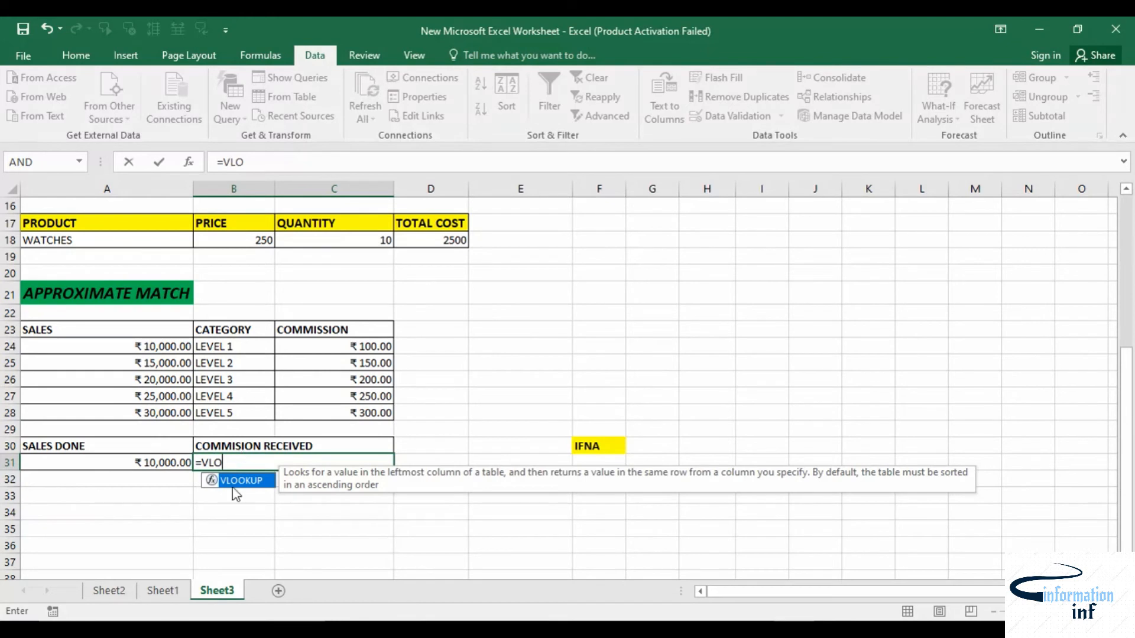
{"action": "type", "text": "O"}
{"action": "double_click", "coordinate": [236, 480]}
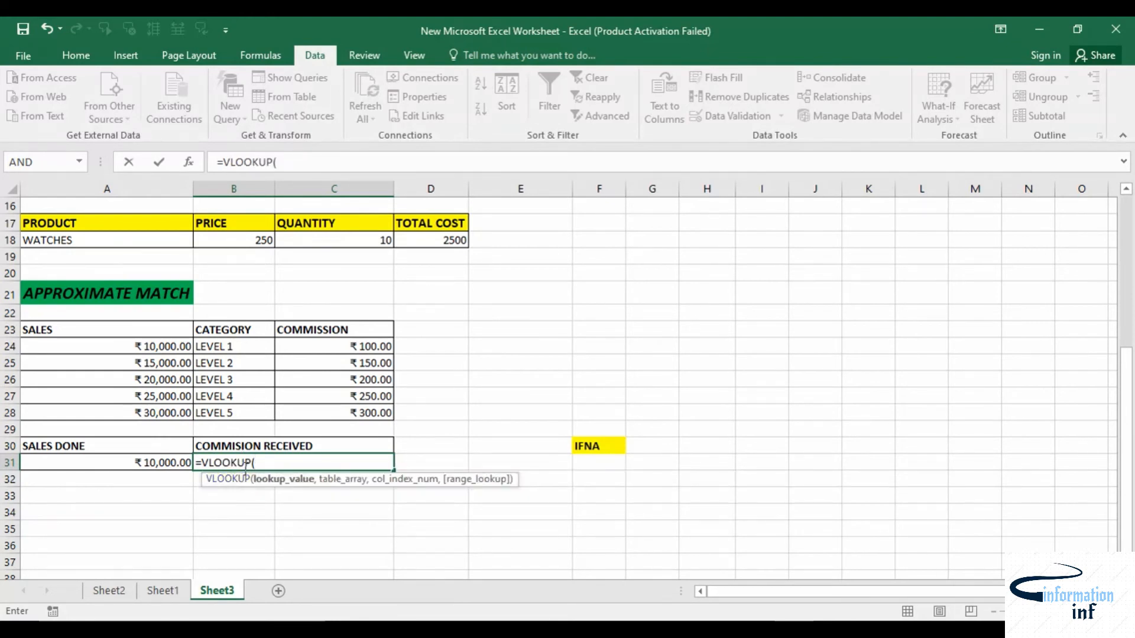
{"action": "left_click", "coordinate": [175, 466]}
{"action": "type", "text": ","}
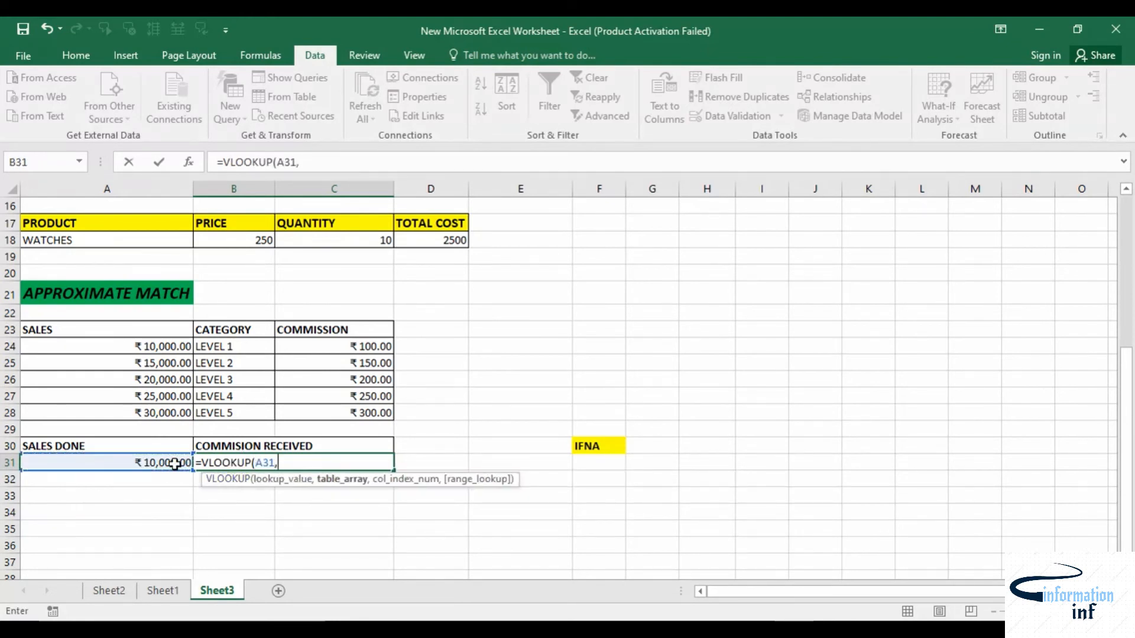
{"action": "left_click_drag", "start_coordinate": [94, 331], "coordinate": [307, 405]}
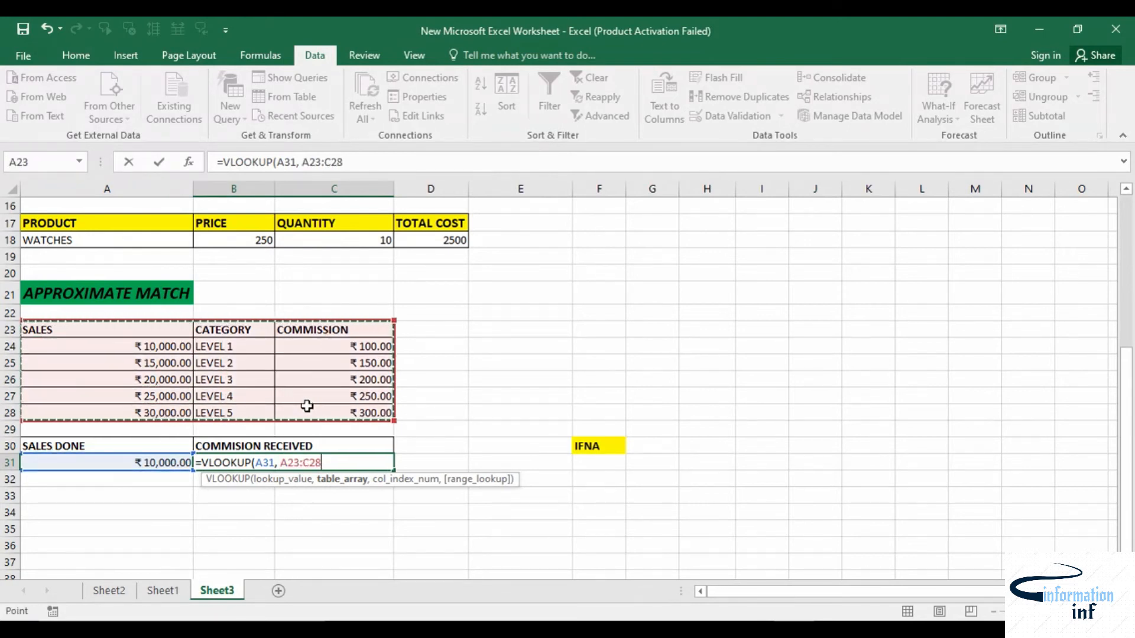
{"action": "type", "text": ","}
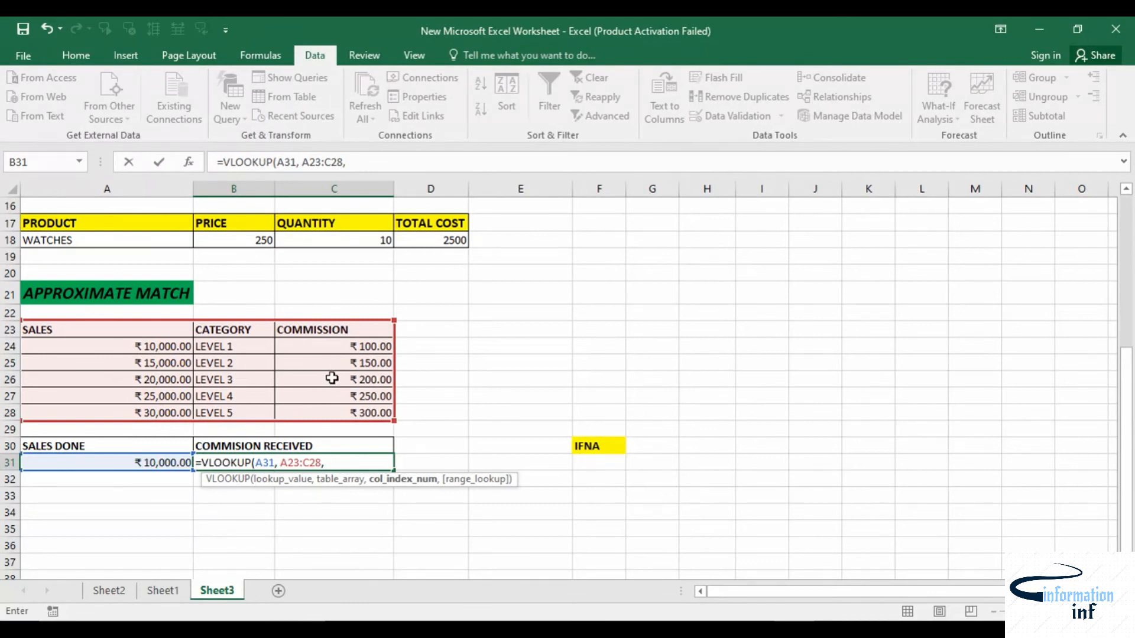
{"action": "type", "text": " 3,"}
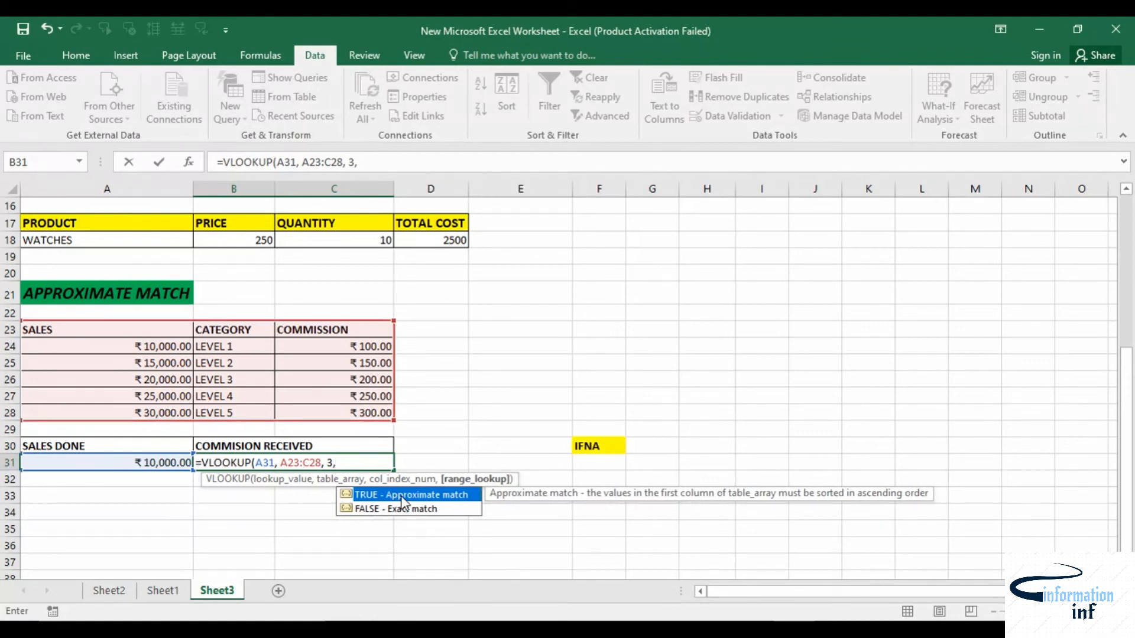
{"action": "key", "text": "Tab"}
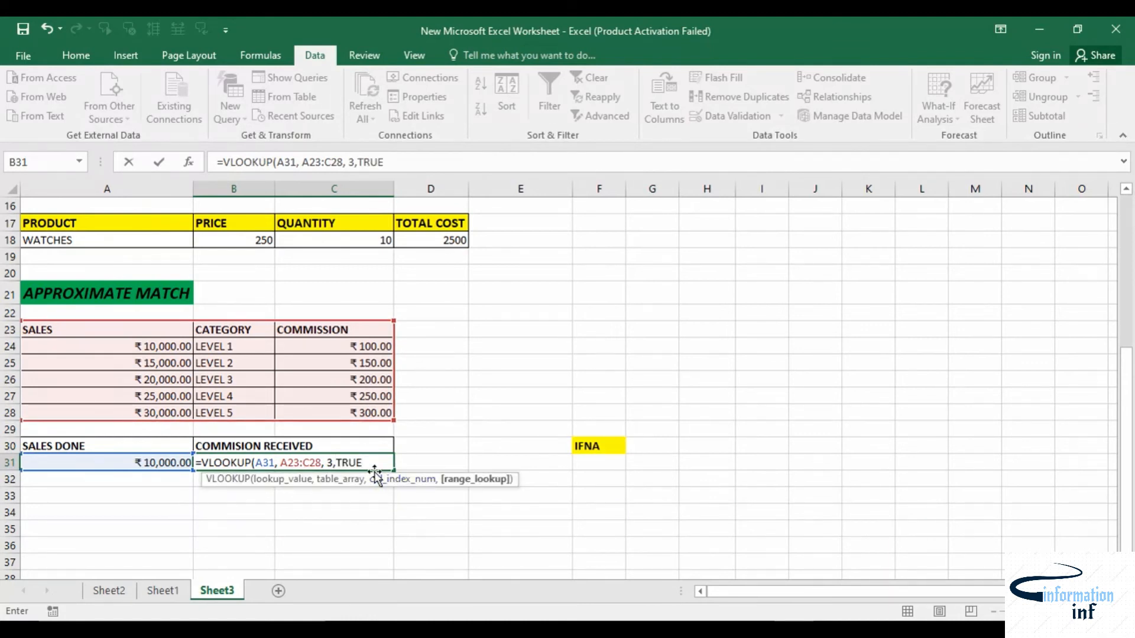
{"action": "type", "text": ")"}
{"action": "key", "text": "Return"}
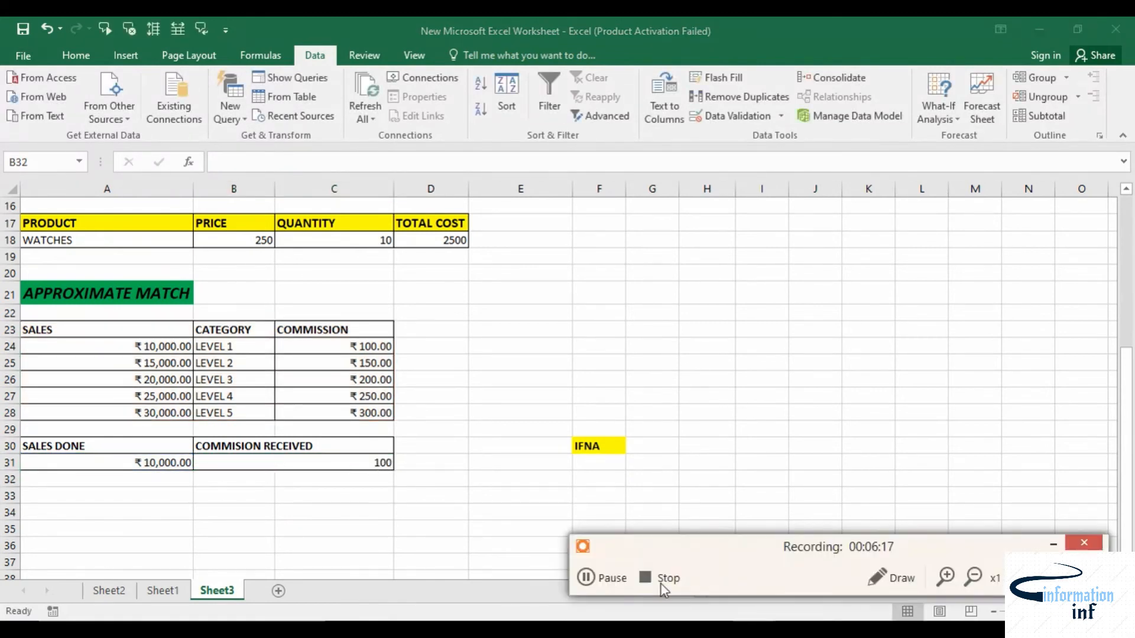
{"action": "left_click", "coordinate": [603, 578]}
{"action": "left_click", "coordinate": [1053, 544]}
Compare the commission result with the LEVEL 1 row and format cell B31 as Currency.
{"action": "left_click", "coordinate": [165, 469]}
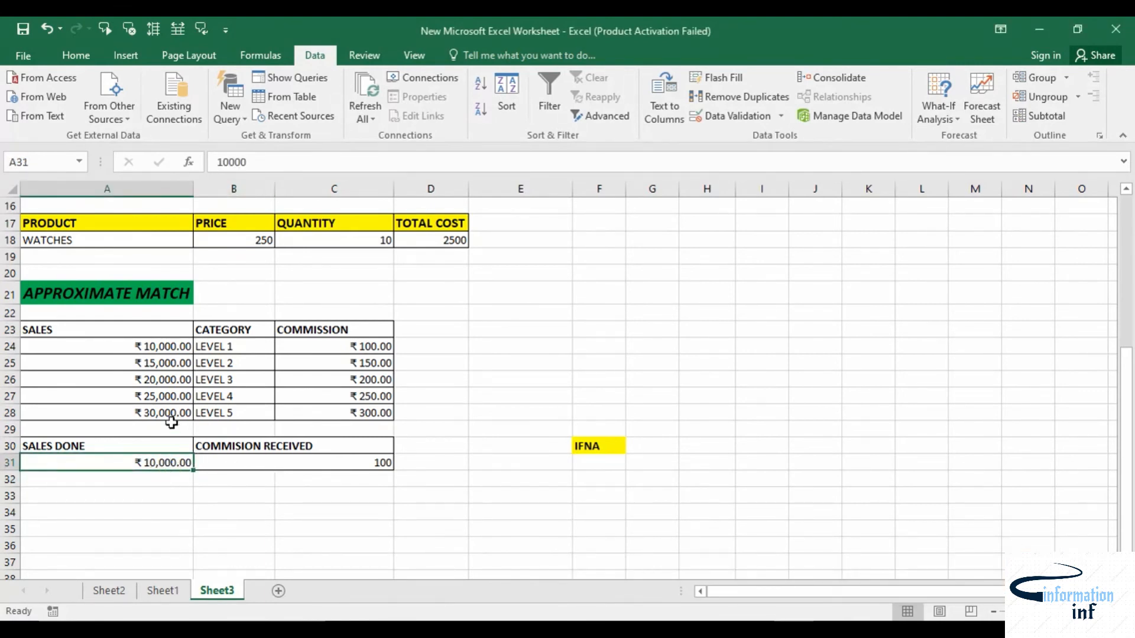
{"action": "left_click", "coordinate": [360, 353]}
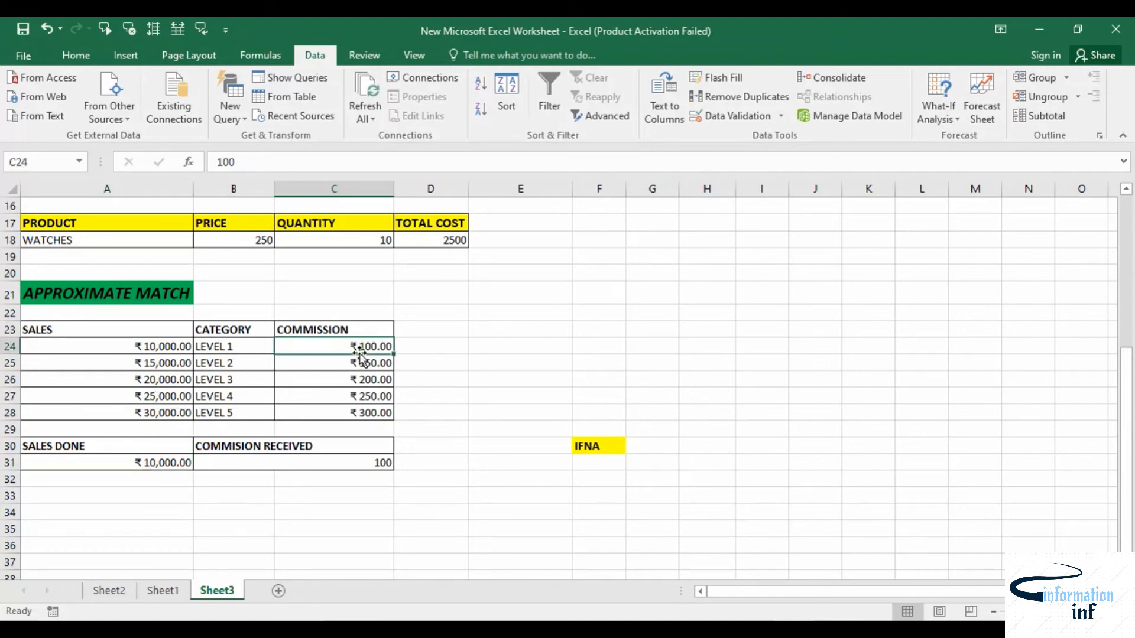
{"action": "left_click", "coordinate": [351, 462]}
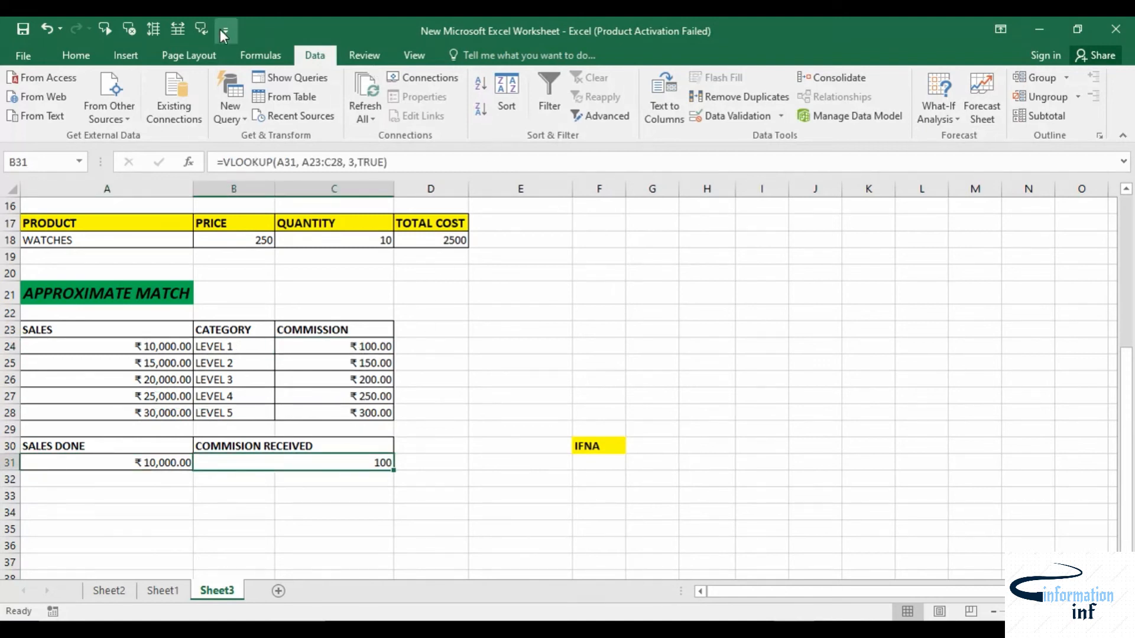
{"action": "left_click", "coordinate": [83, 55]}
{"action": "left_click", "coordinate": [627, 85]}
{"action": "left_click", "coordinate": [572, 195]}
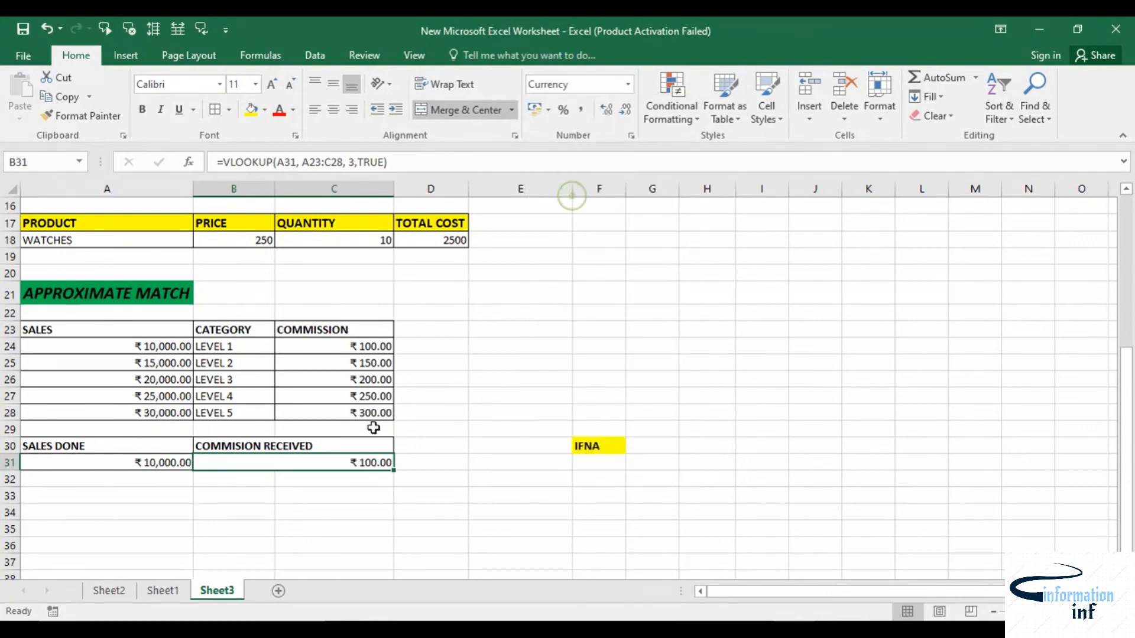
Set the sales done in cell A31 to 25,000 and compare the commission with the LEVEL 4 row.
{"action": "left_click", "coordinate": [259, 494]}
{"action": "left_click", "coordinate": [167, 475]}
{"action": "left_click", "coordinate": [166, 452]}
{"action": "left_click", "coordinate": [166, 465]}
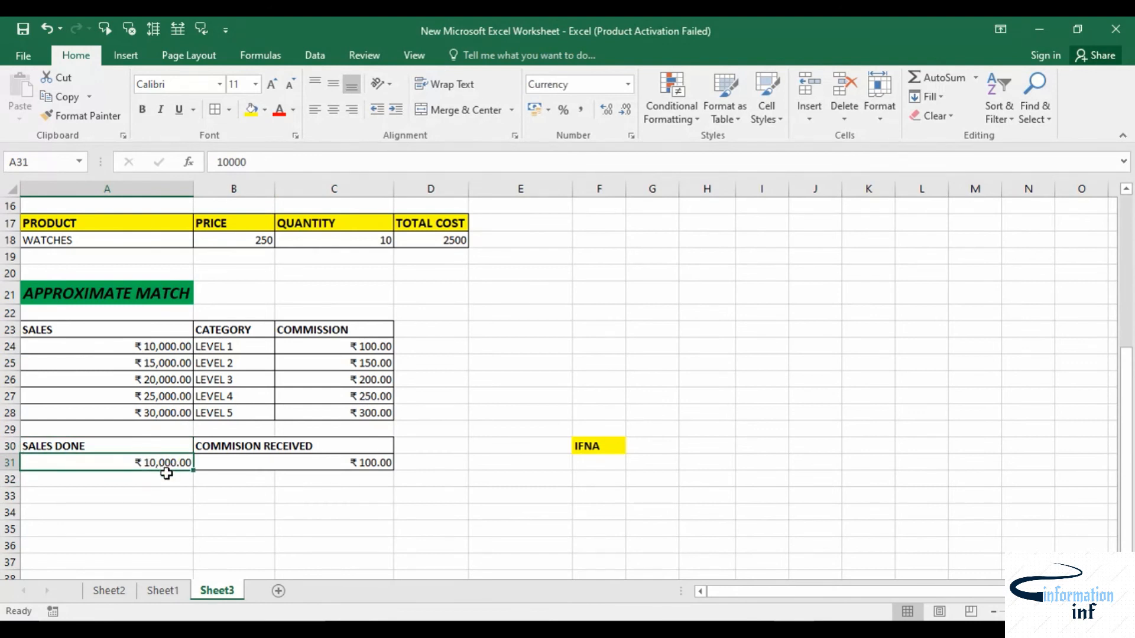
{"action": "type", "text": "2"}
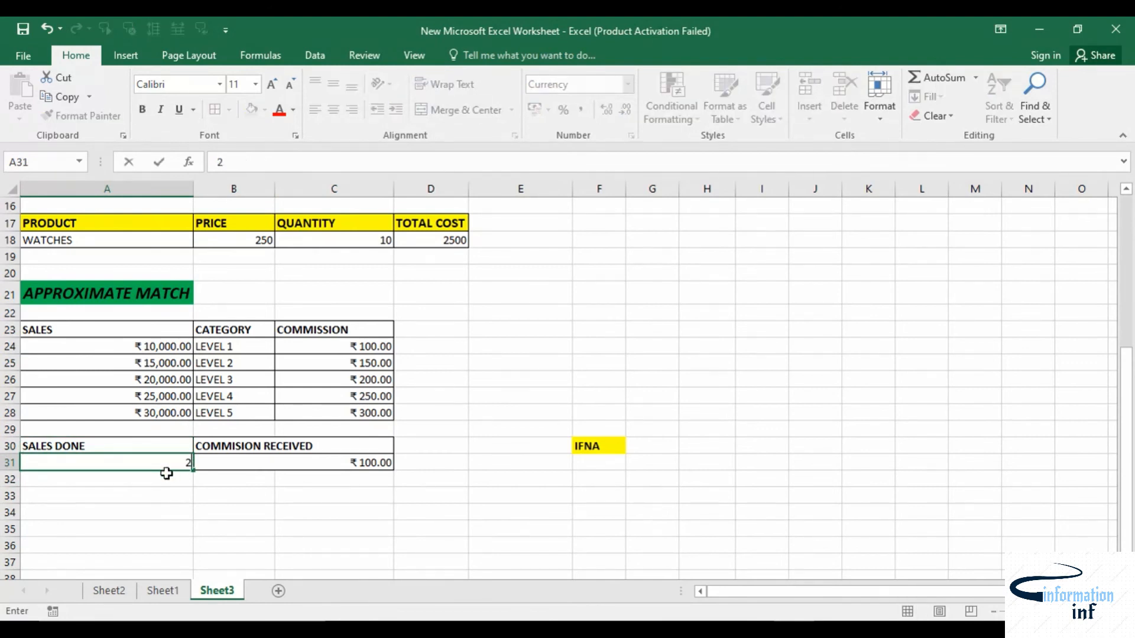
{"action": "type", "text": "5,000"}
{"action": "key", "text": "Return"}
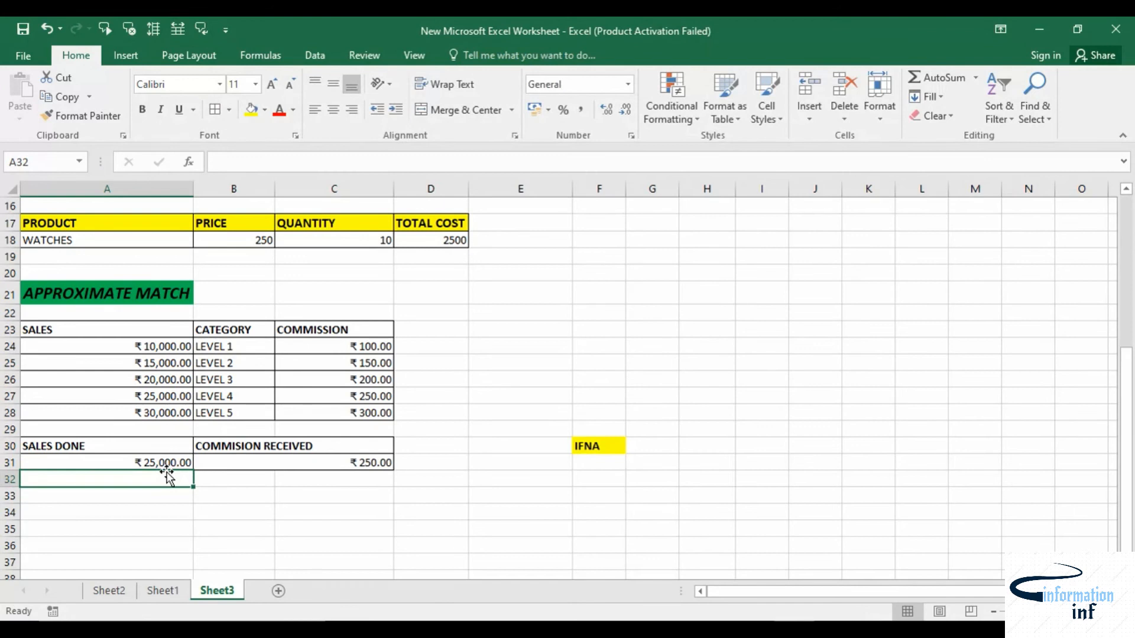
{"action": "left_click_drag", "start_coordinate": [177, 397], "coordinate": [334, 397]}
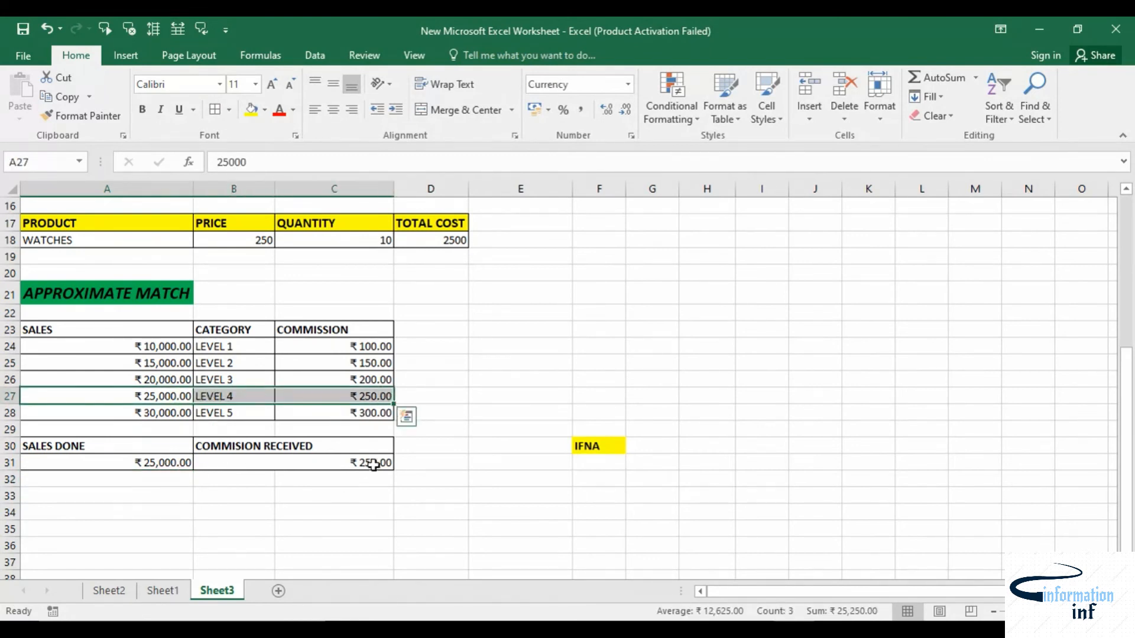
Set the sales done in cell A31 to 22,000 to test a value between two sales levels.
{"action": "left_click", "coordinate": [185, 461]}
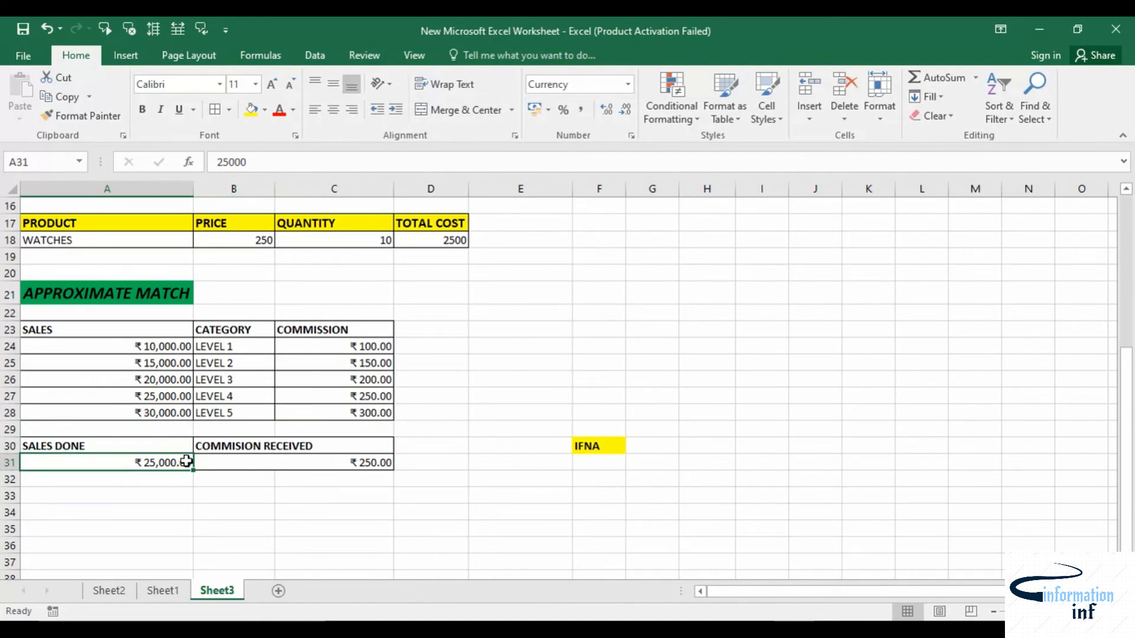
{"action": "type", "text": "22"}
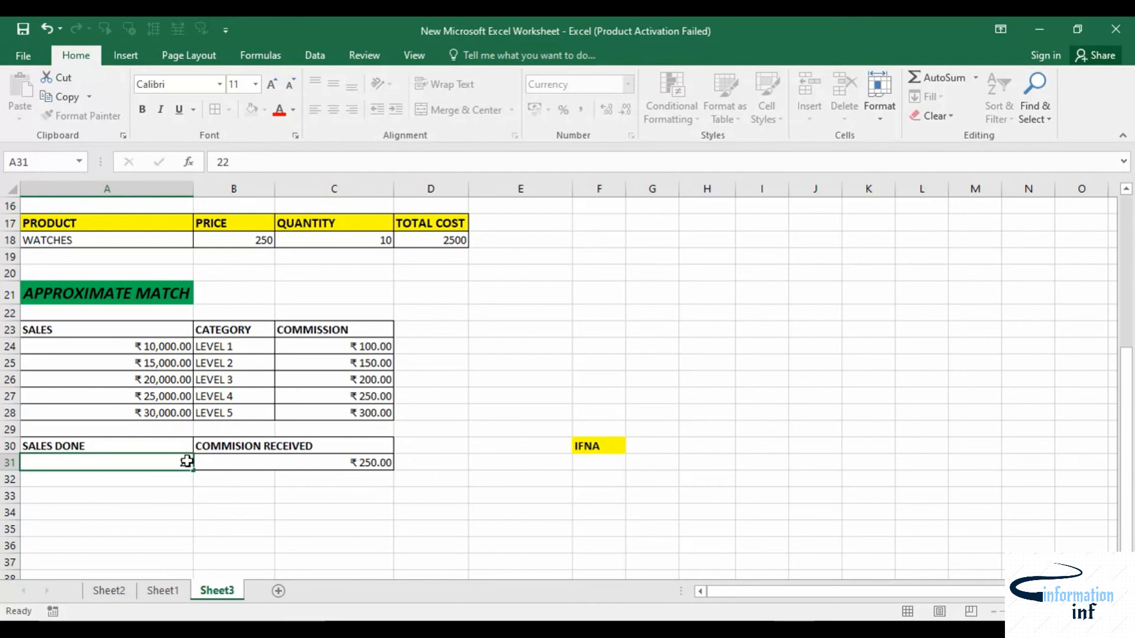
{"action": "key", "text": "Return"}
{"action": "left_click", "coordinate": [187, 461]}
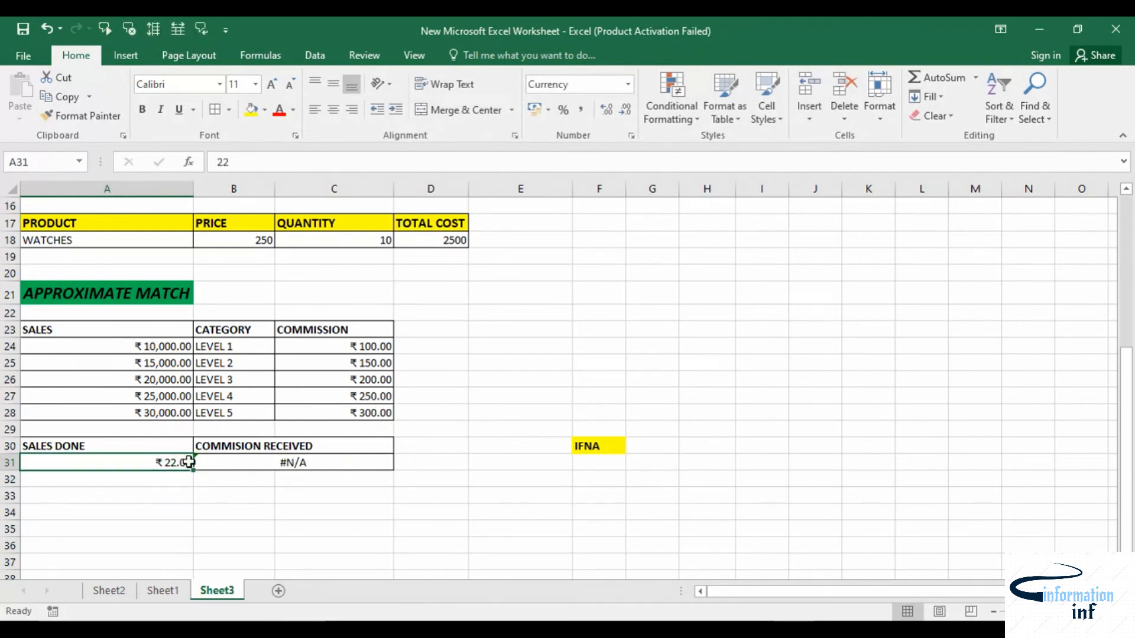
{"action": "type", "text": "22,0"}
{"action": "type", "text": "00"}
{"action": "key", "text": "Return"}
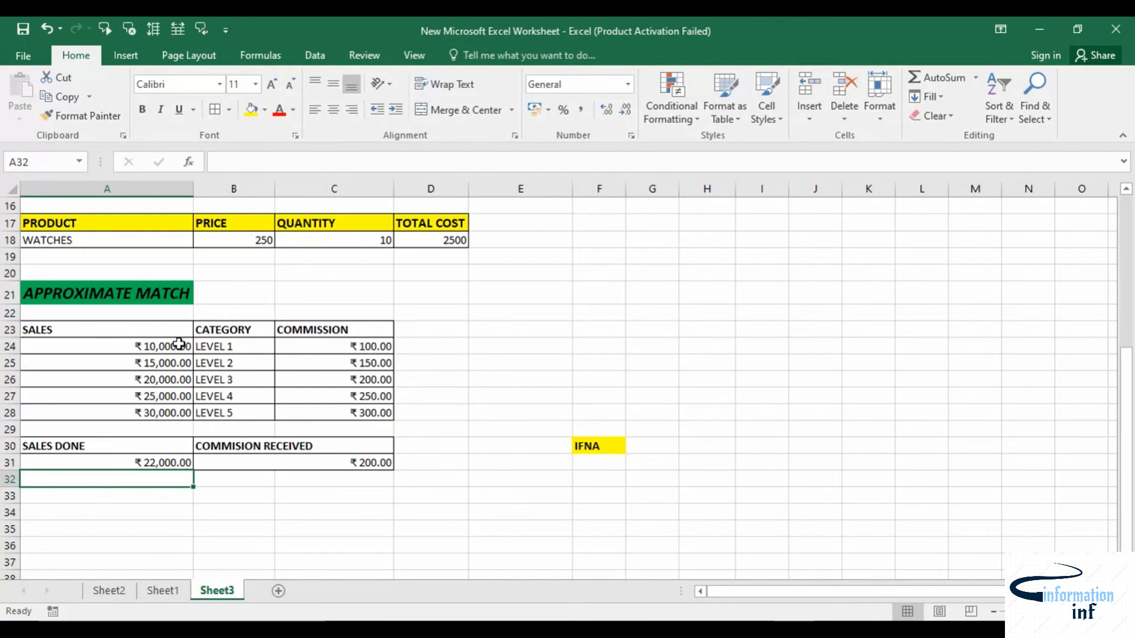
Set the sales done in cell A31 to 1,000 to test a value below the lowest sales level.
{"action": "left_click", "coordinate": [177, 463]}
{"action": "double_click", "coordinate": [177, 464]}
{"action": "key", "text": "BackSpace"}
{"action": "key", "text": "BackSpace"}
{"action": "key", "text": "BackSpace"}
{"action": "type", "text": "10"}
{"action": "key", "text": "Return"}
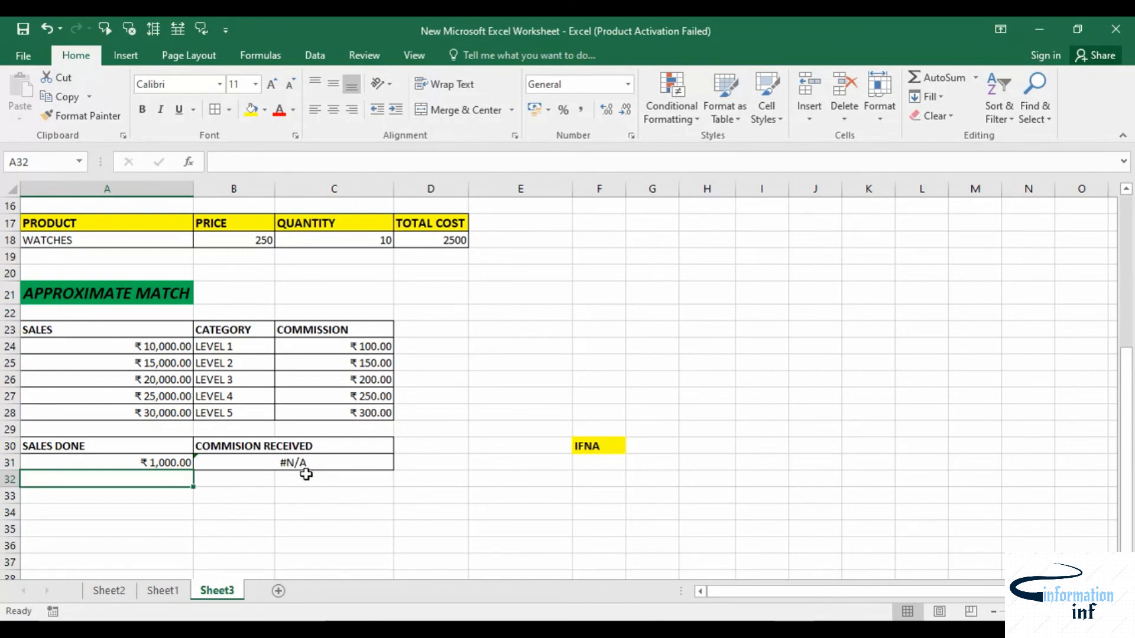
Insert the IFNA function in front of the VLOOKUP in the commission formula of cell B31.
{"action": "left_click", "coordinate": [283, 464]}
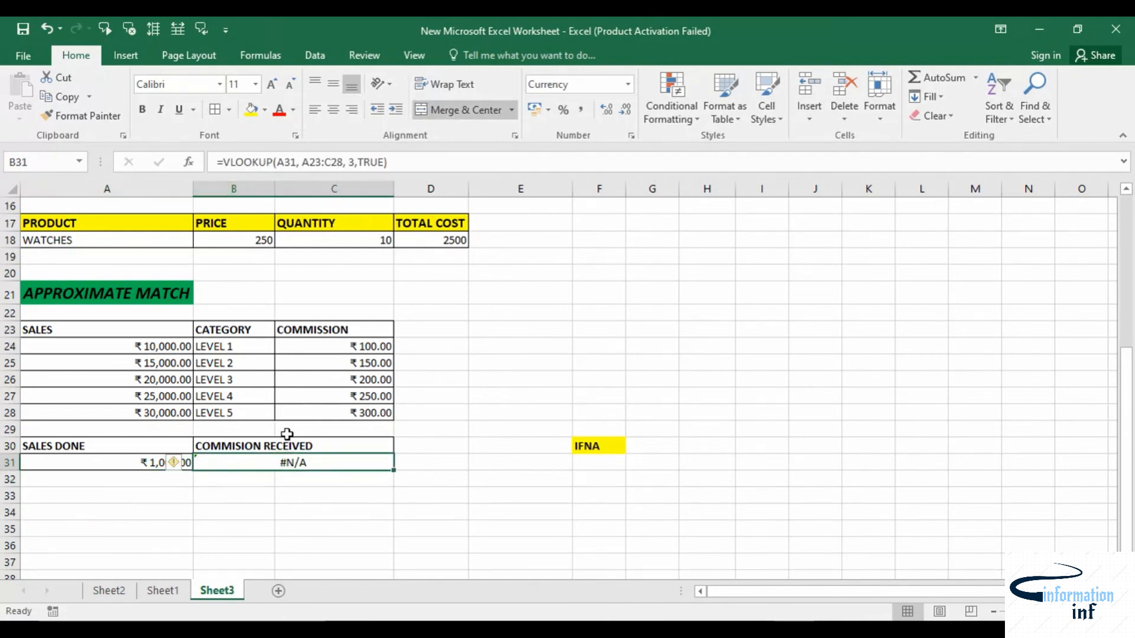
{"action": "double_click", "coordinate": [286, 463]}
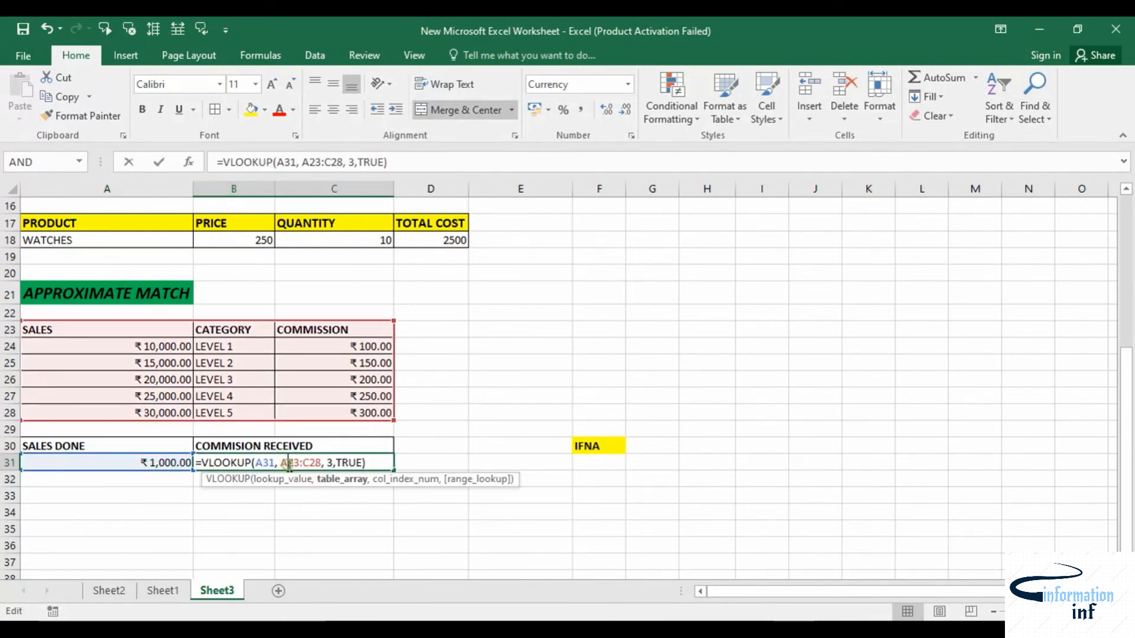
{"action": "left_click", "coordinate": [205, 459]}
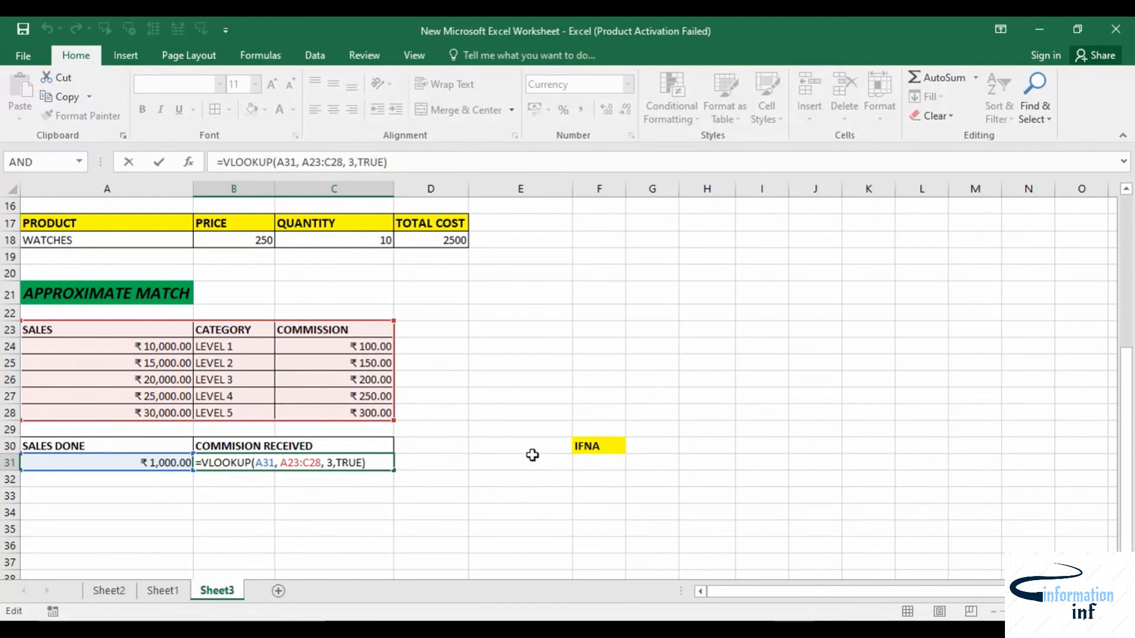
{"action": "type", "text": "-"}
{"action": "key", "text": "BackSpace"}
{"action": "type", "text": "IFN"}
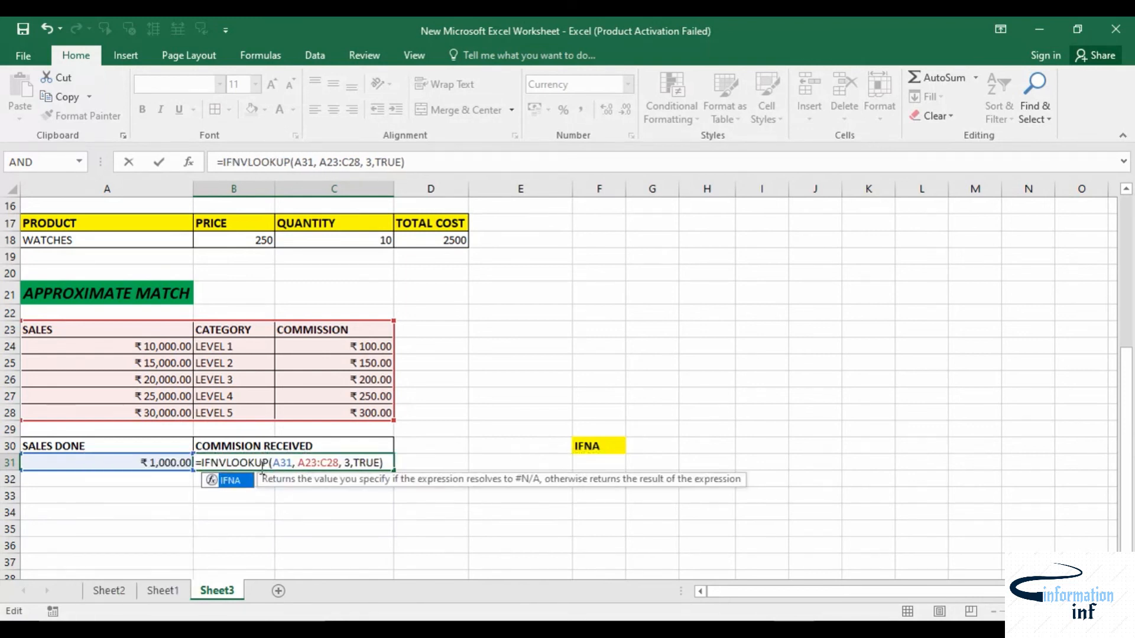
{"action": "double_click", "coordinate": [244, 481]}
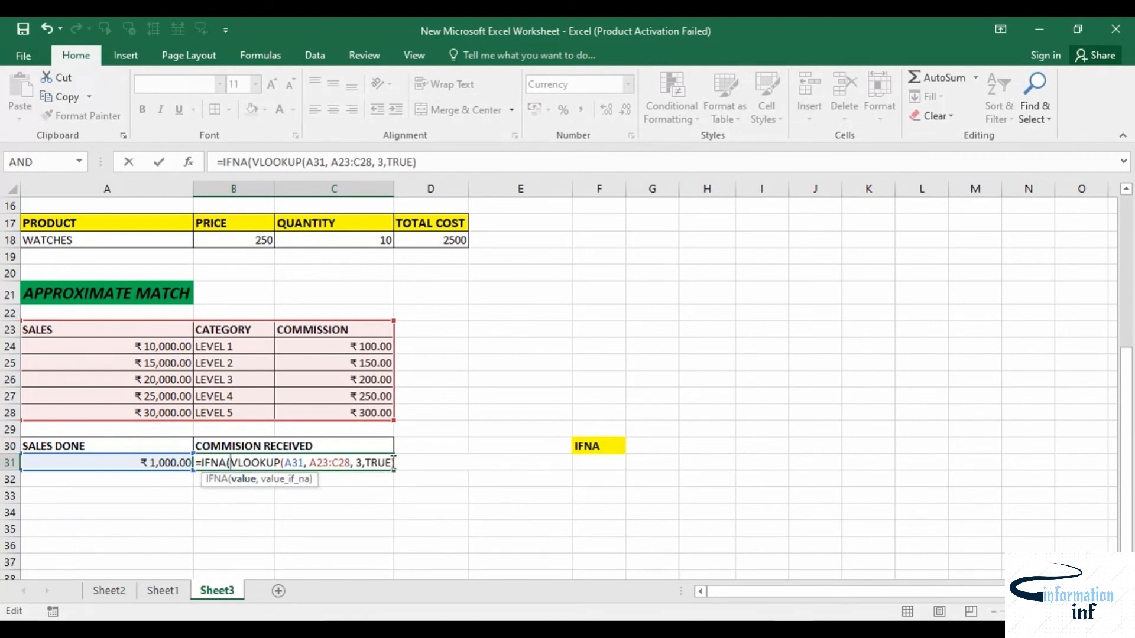
Complete the formula in cell B31 as =IFNA(VLOOKUP(A31, A23:C28, 3,TRUE), NILL) and reselect the cell.
{"action": "key", "text": "Right"}
{"action": "key", "text": "Right"}
{"action": "key", "text": "Right"}
{"action": "key", "text": "Right"}
{"action": "key", "text": "Right"}
{"action": "key", "text": "Right"}
{"action": "key", "text": "Right"}
{"action": "key", "text": "Right"}
{"action": "key", "text": "Right"}
{"action": "key", "text": "Right"}
{"action": "key", "text": "Right"}
{"action": "key", "text": "Right"}
{"action": "key", "text": "Right"}
{"action": "key", "text": "Right"}
{"action": "key", "text": "Right"}
{"action": "key", "text": "Right"}
{"action": "key", "text": "Right"}
{"action": "key", "text": "Right"}
{"action": "key", "text": "Right"}
{"action": "key", "text": "Right"}
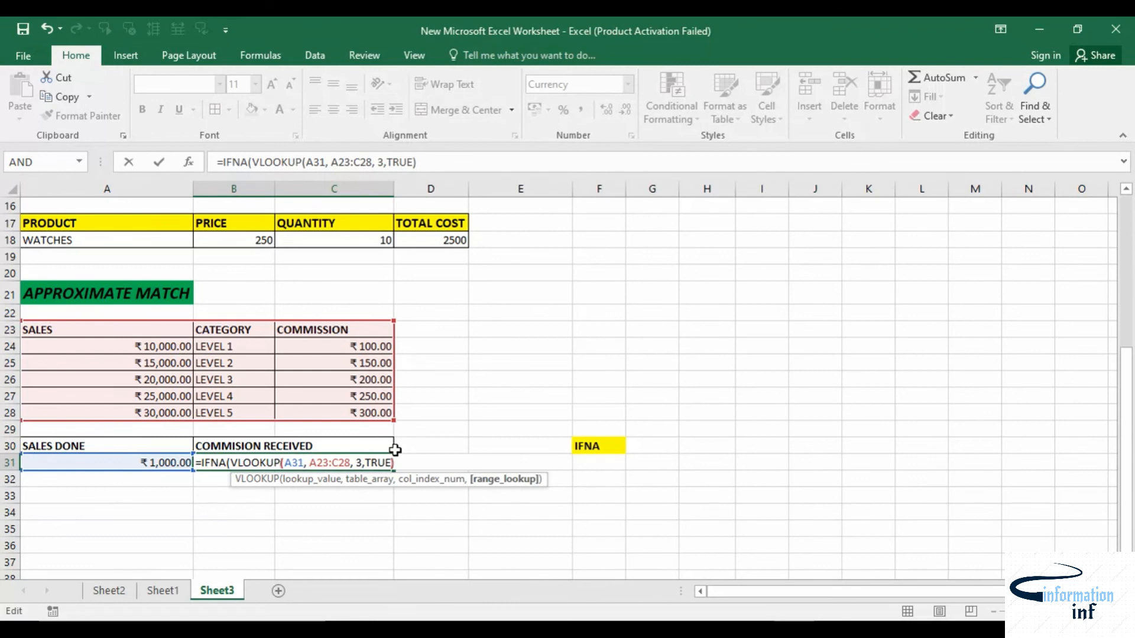
{"action": "key", "text": "Right"}
{"action": "key", "text": "Right"}
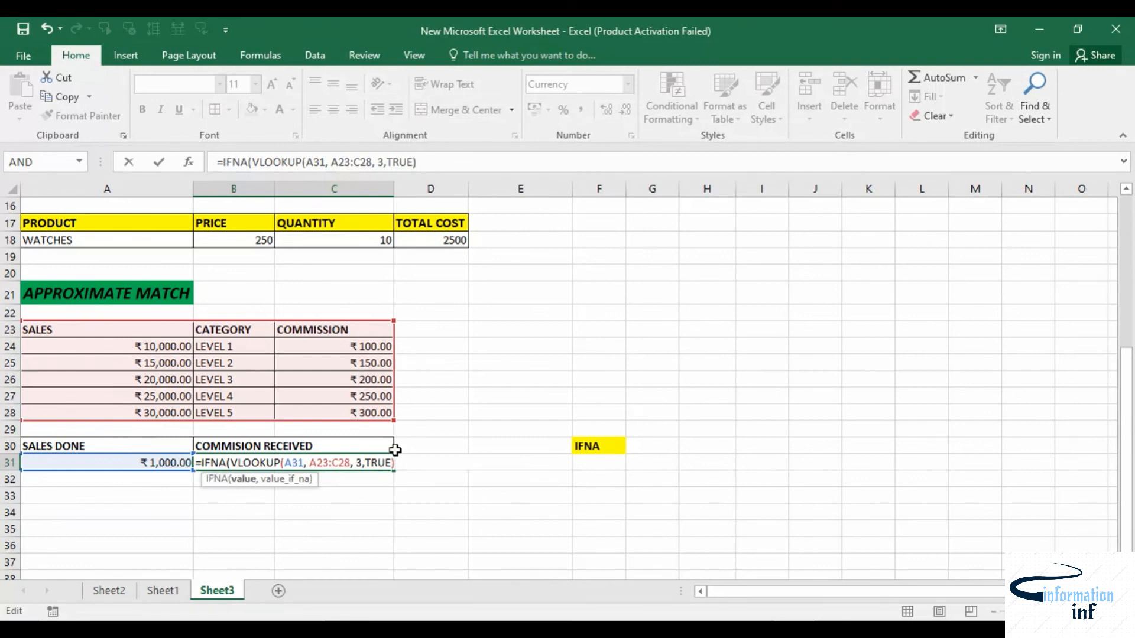
{"action": "type", "text": ","}
{"action": "type", "text": "NILL"}
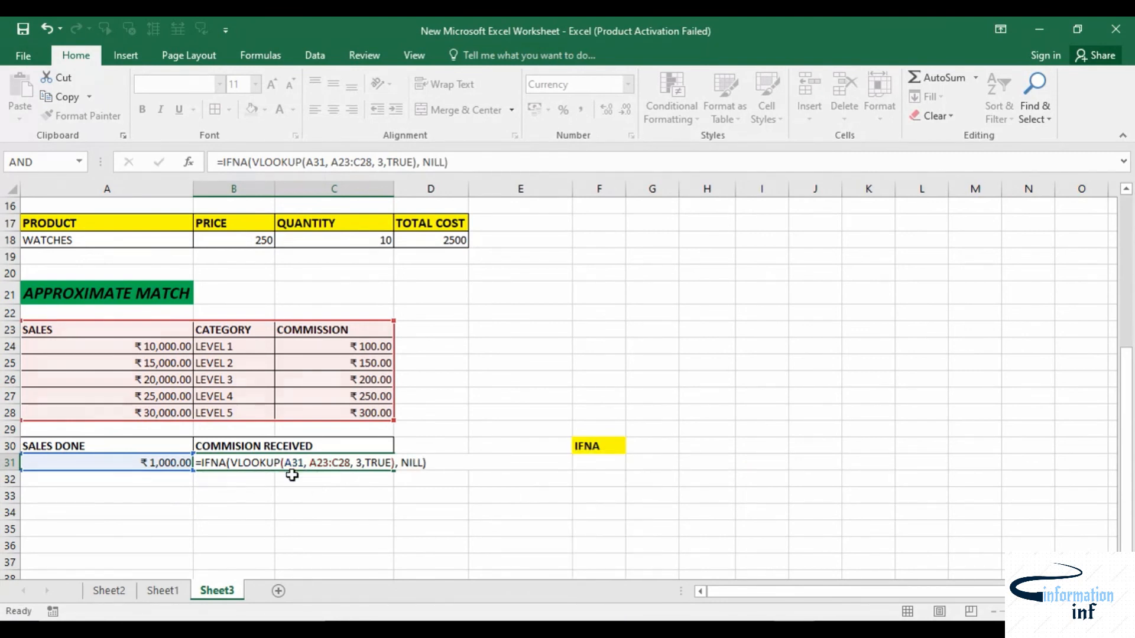
{"action": "key", "text": "Return"}
{"action": "left_click", "coordinate": [324, 458]}
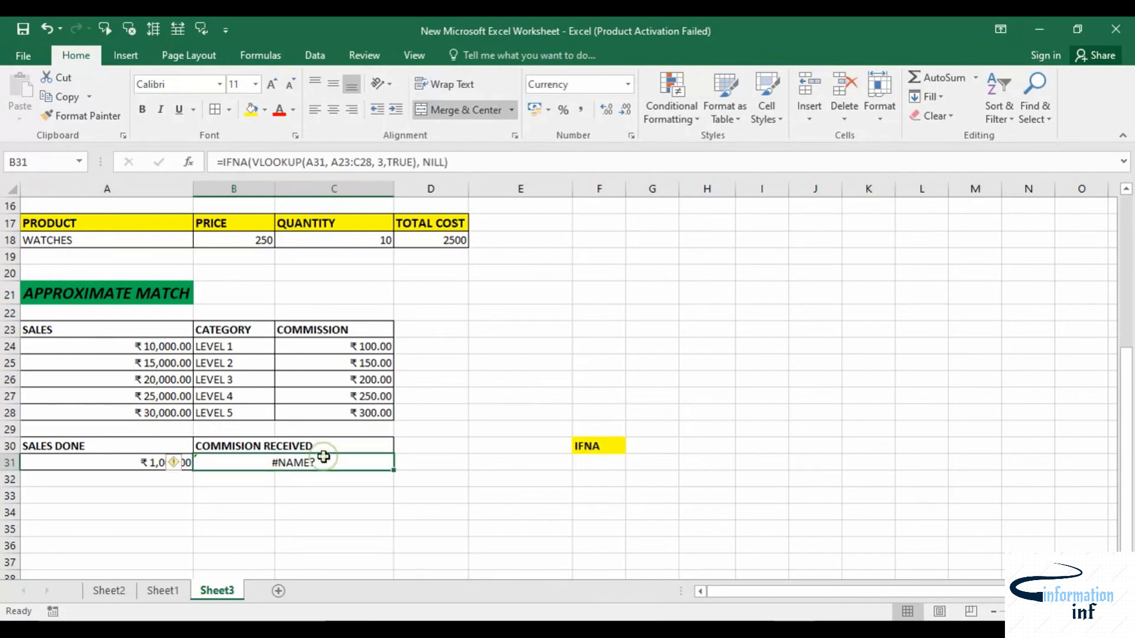
Enclose the NILL argument in double quotes so the formula in cell B31 reads =IFNA(VLOOKUP(A31, A23:C28, 3,TRUE), "NILL").
{"action": "key", "text": "Up"}
{"action": "key", "text": "Up"}
{"action": "left_click", "coordinate": [327, 466]}
{"action": "double_click", "coordinate": [327, 461]}
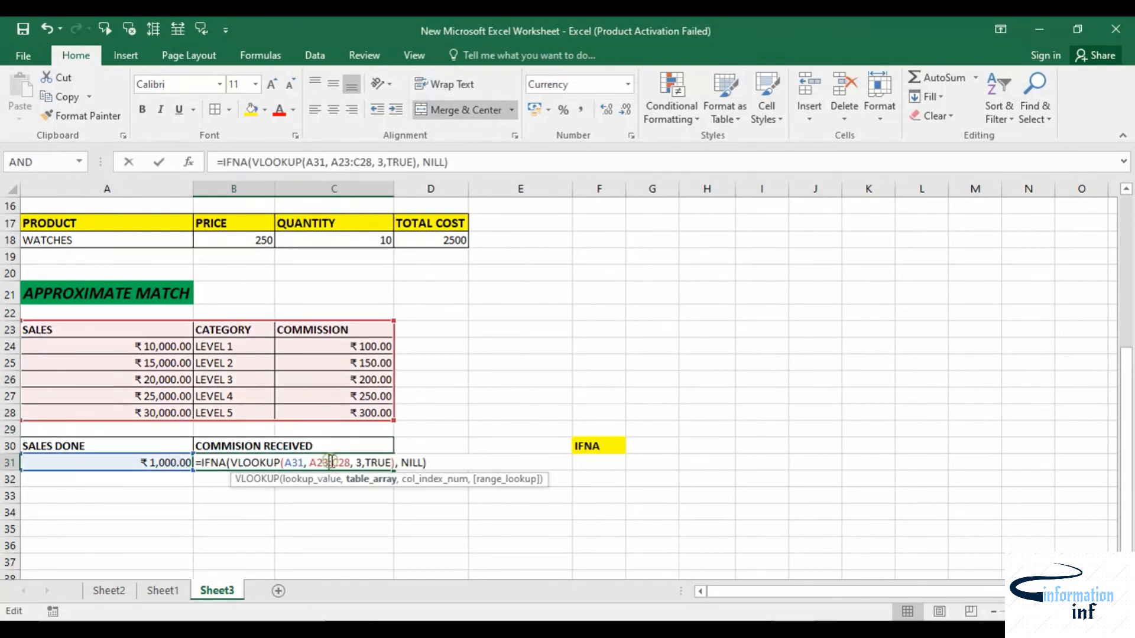
{"action": "left_click", "coordinate": [400, 462]}
{"action": "type", "text": "\""}
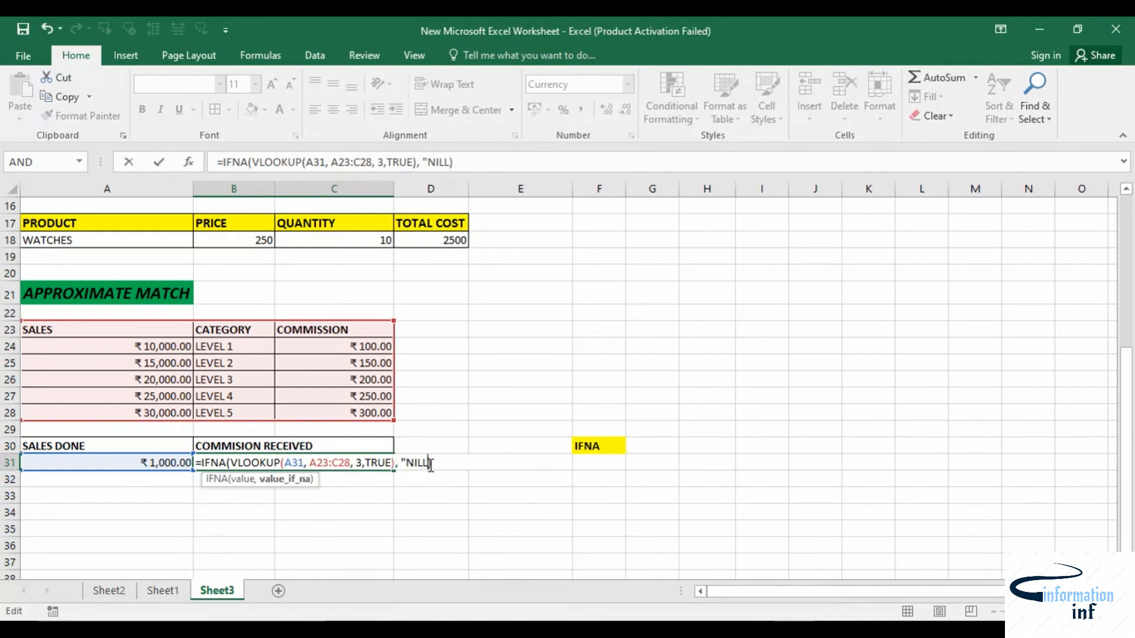
{"action": "type", "text": "\""}
{"action": "key", "text": "Return"}
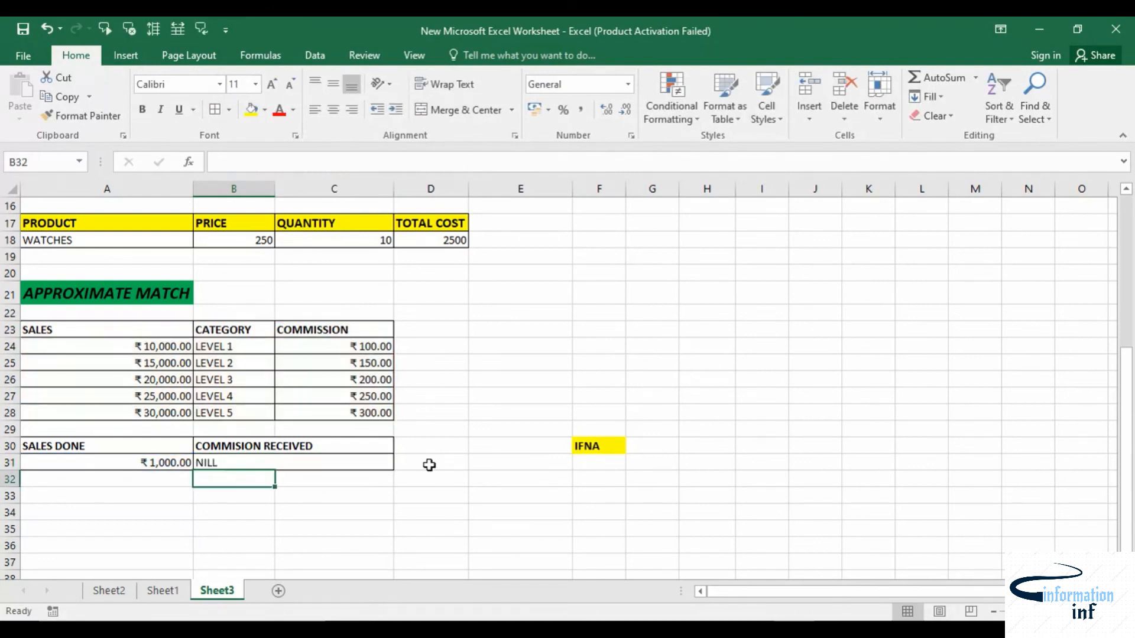
{"action": "left_click", "coordinate": [257, 459]}
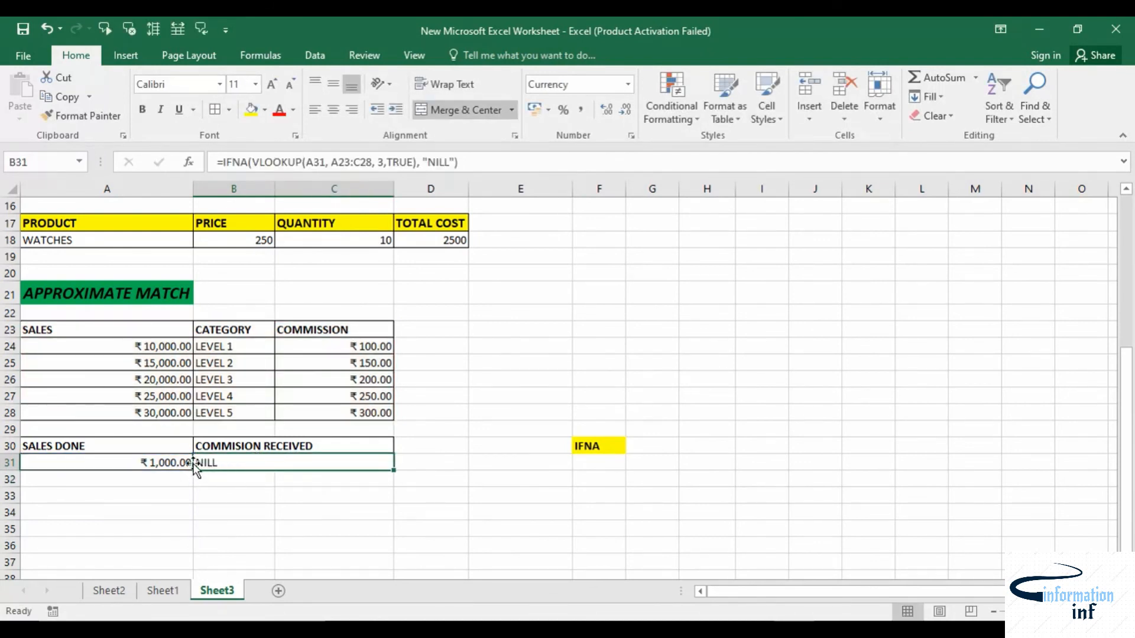
Set the sales done in cell A31 to 5 and review the IFNA formula in cell B31 without changing it.
{"action": "left_click", "coordinate": [168, 466]}
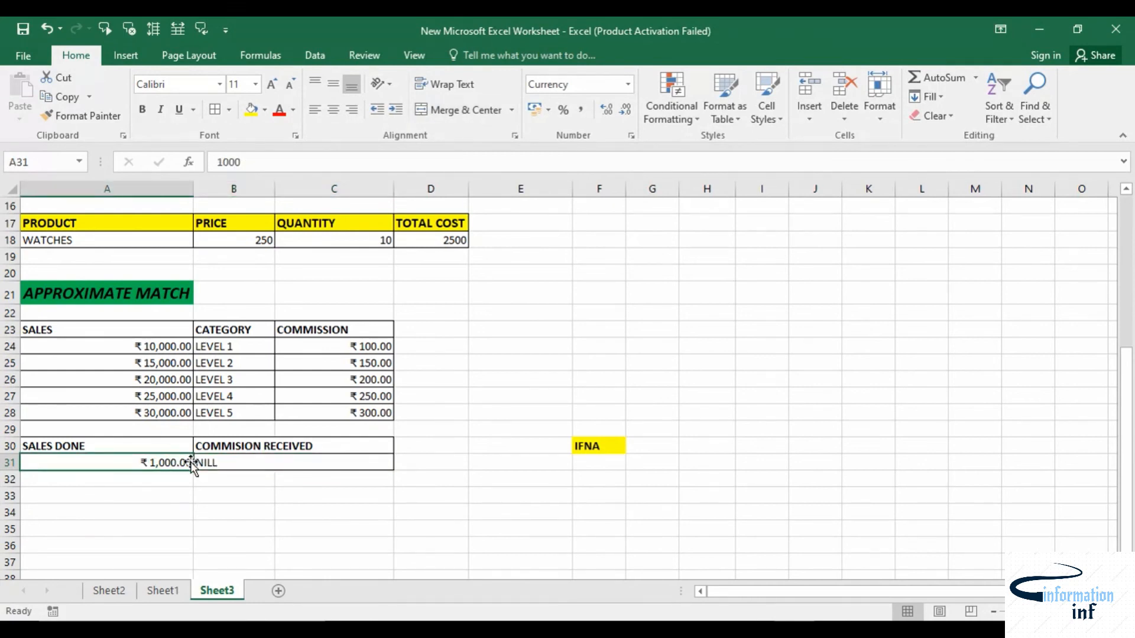
{"action": "type", "text": "5"}
{"action": "key", "text": "Return"}
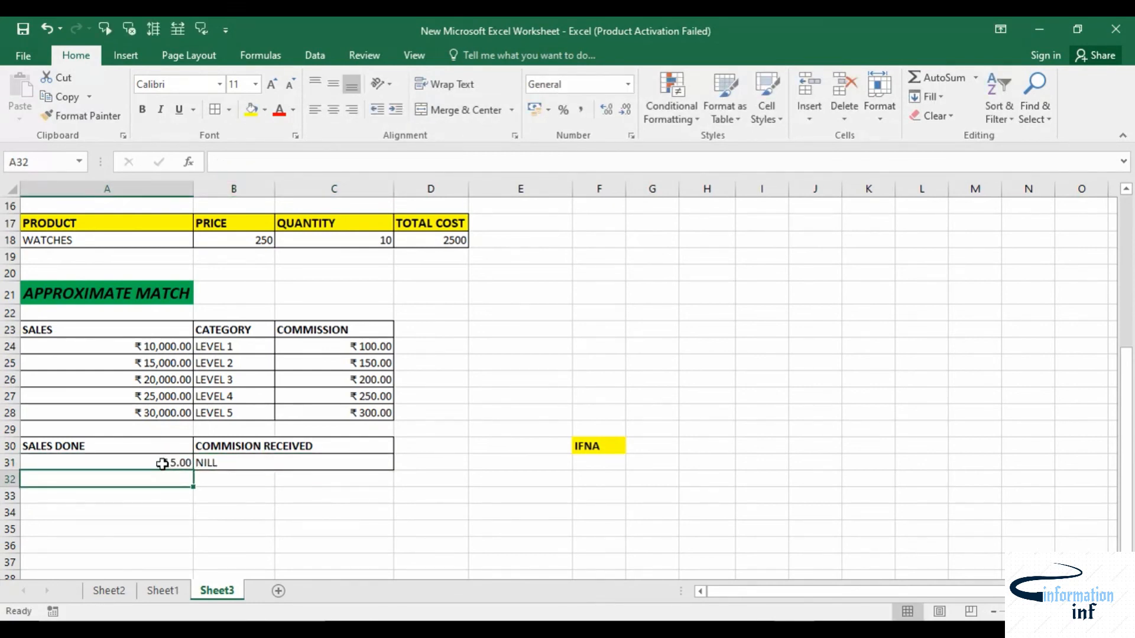
{"action": "double_click", "coordinate": [227, 463]}
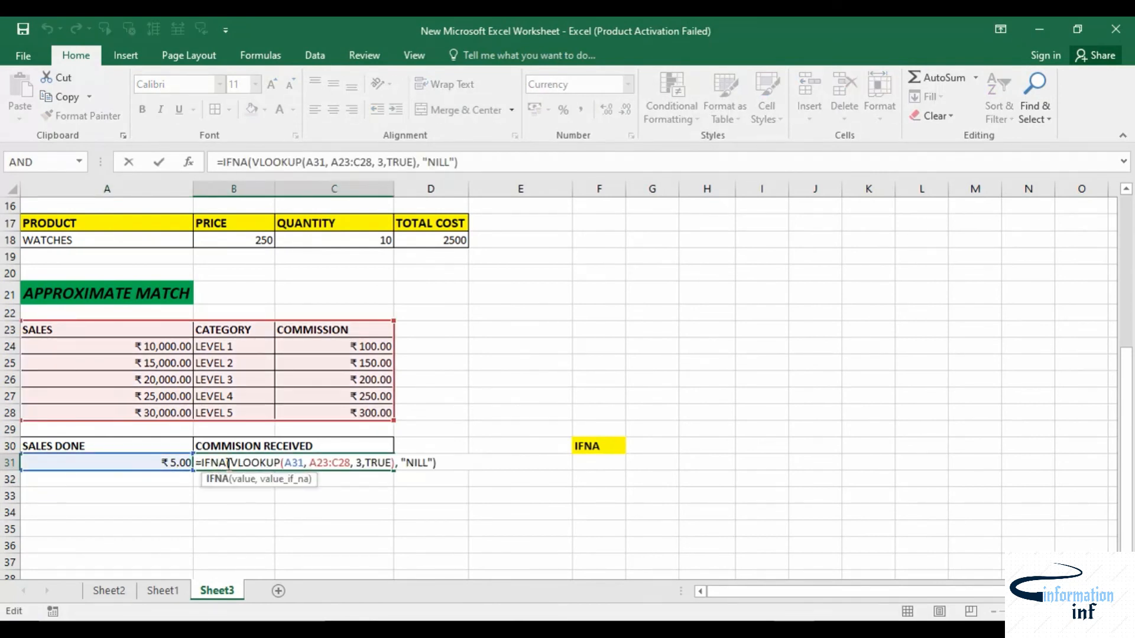
{"action": "left_click", "coordinate": [429, 494]}
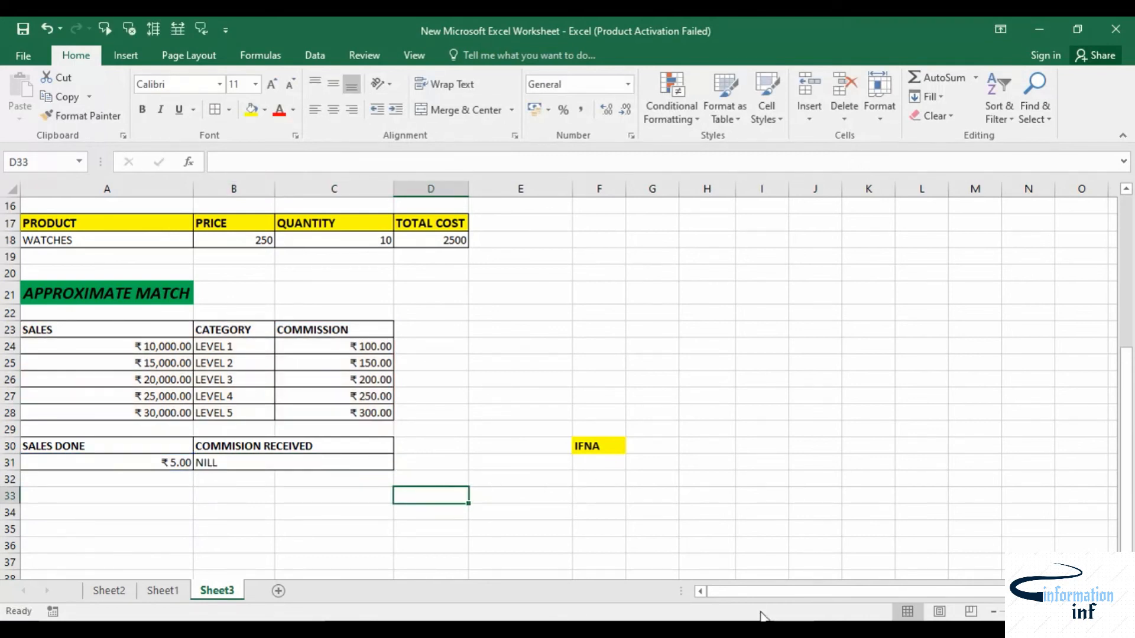
{"action": "mouse_move", "coordinate": [718, 614]}
{"action": "left_click", "coordinate": [651, 580]}
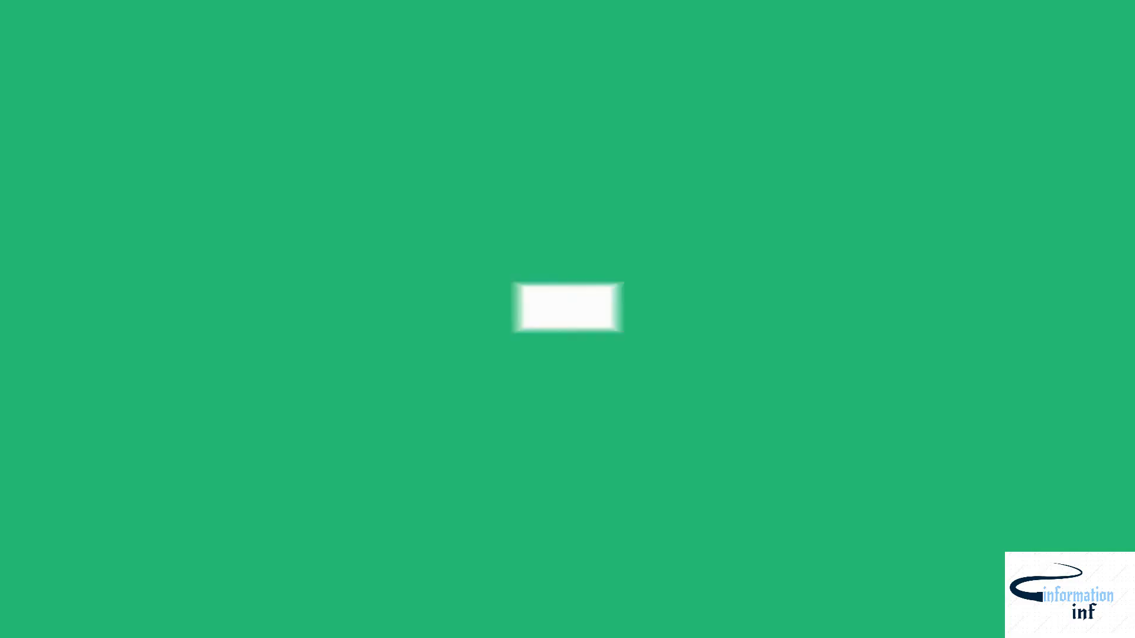